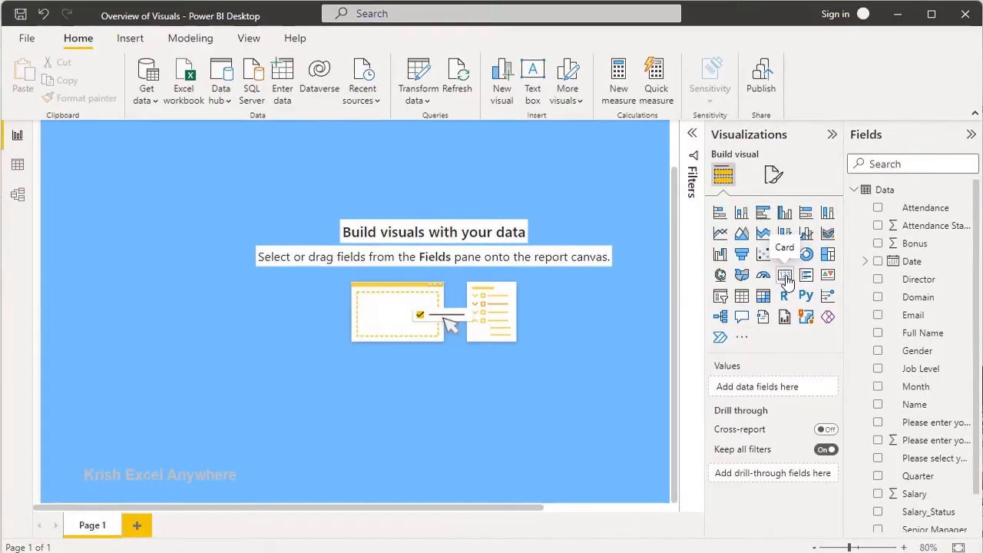
- Add a card visual to the report page showing the Count of the Full Name field
click(711, 178)
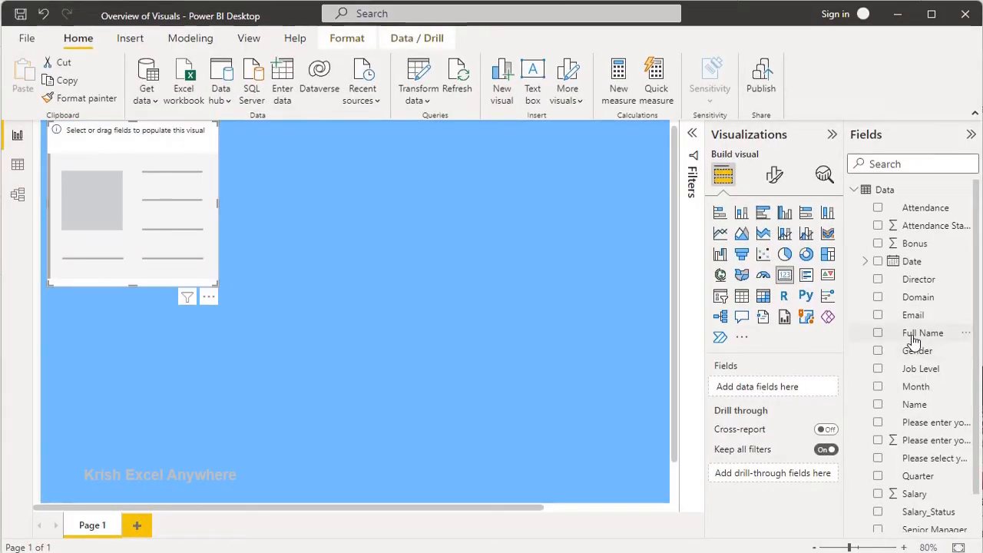
drag(914, 340, 785, 391)
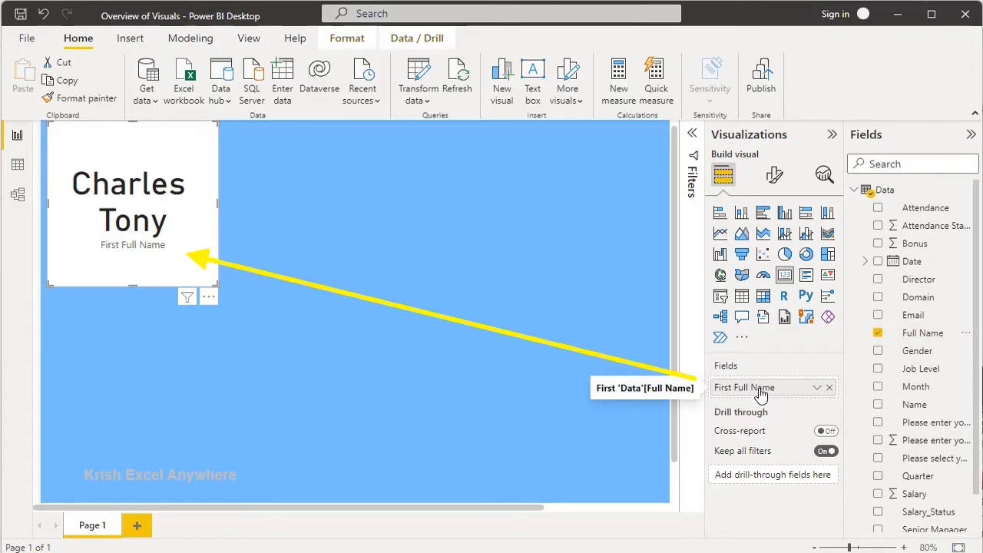
click(817, 389)
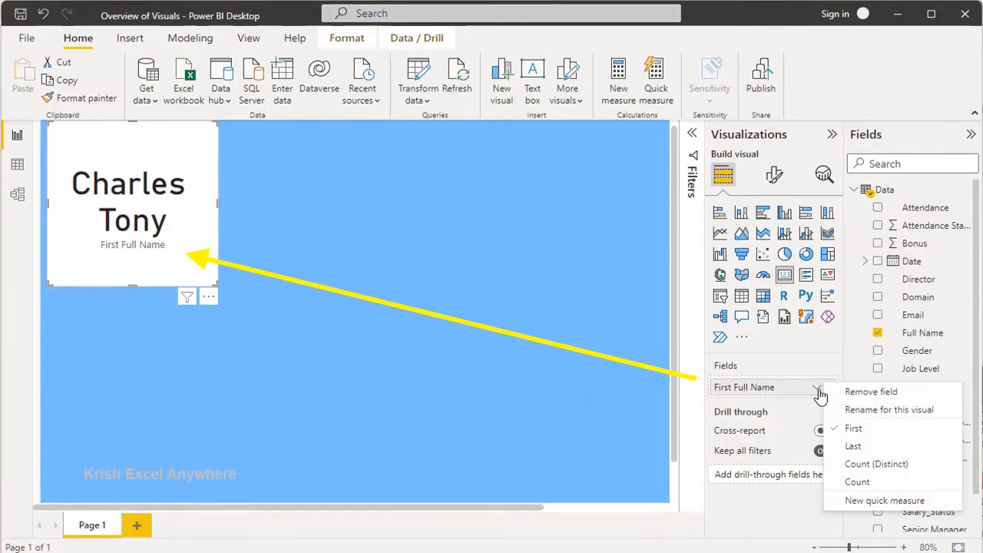
click(856, 484)
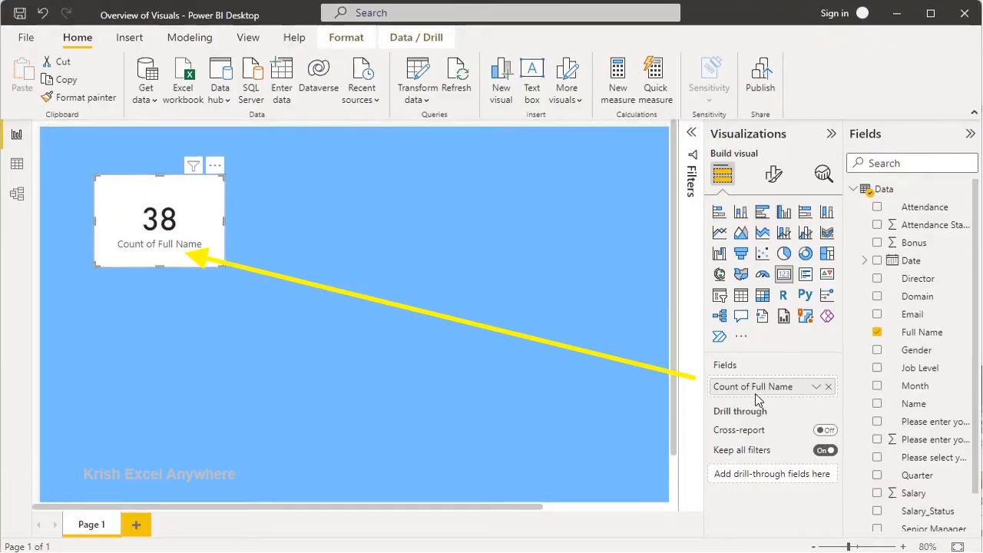
- Rename the card's Full Name count field as "Total Enrolled" for this visual
double_click(758, 386)
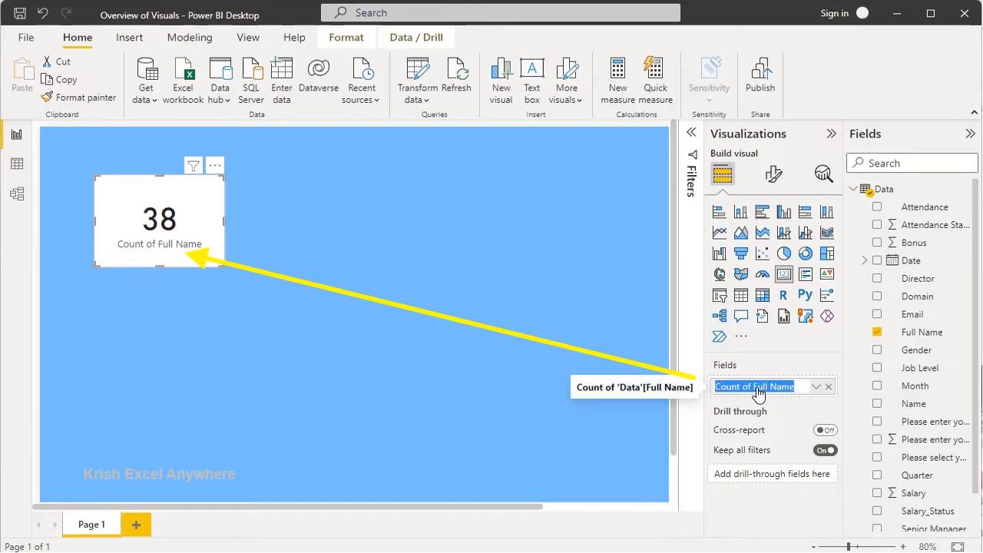
text(Total Enrollees)
key(Return)
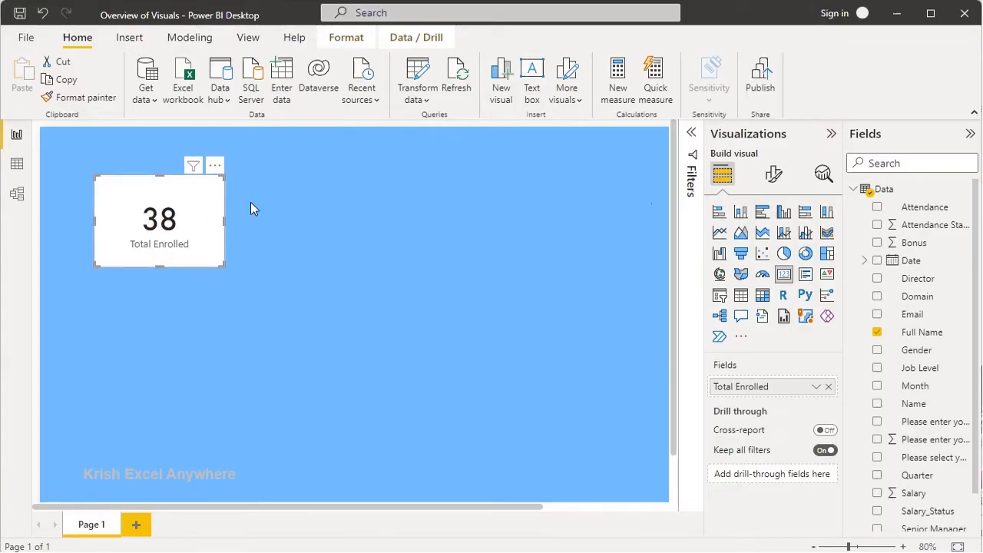
- Set the card's background effect to the purple theme color, keeping transparency at 0%
click(775, 176)
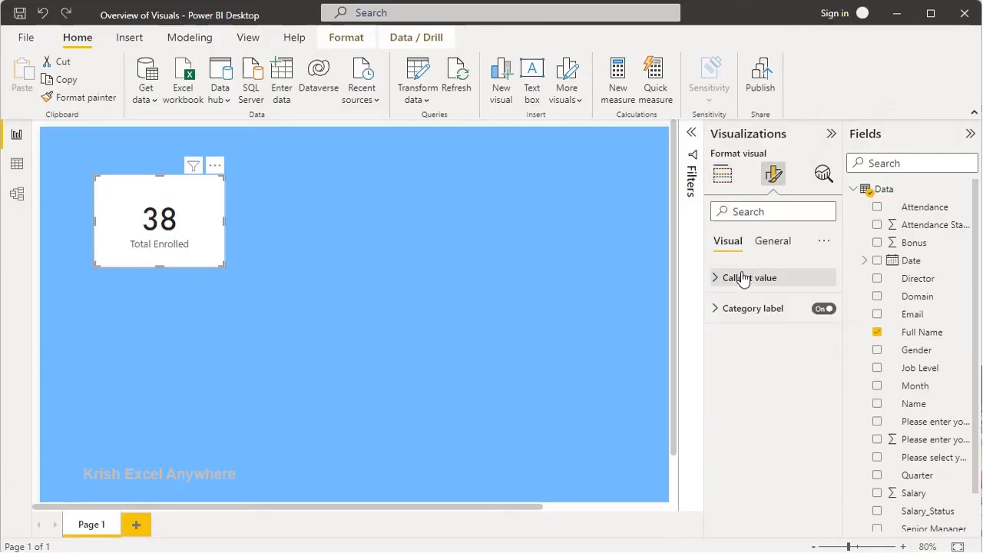
click(772, 241)
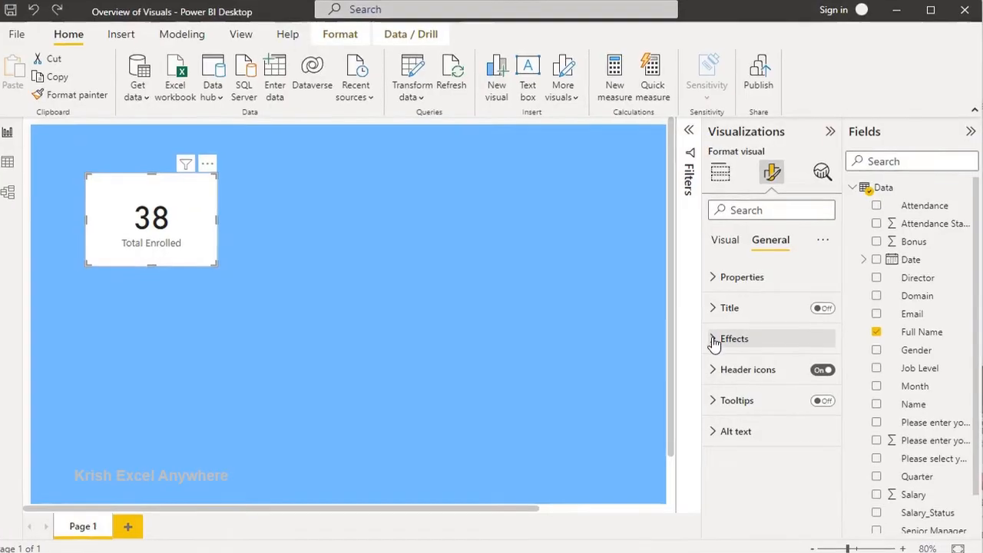
click(714, 341)
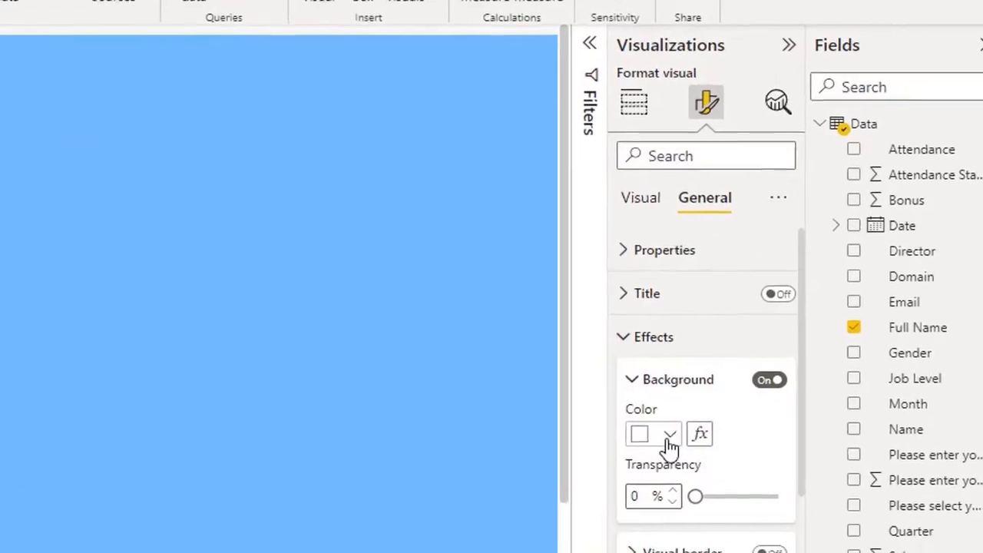
click(670, 434)
click(684, 349)
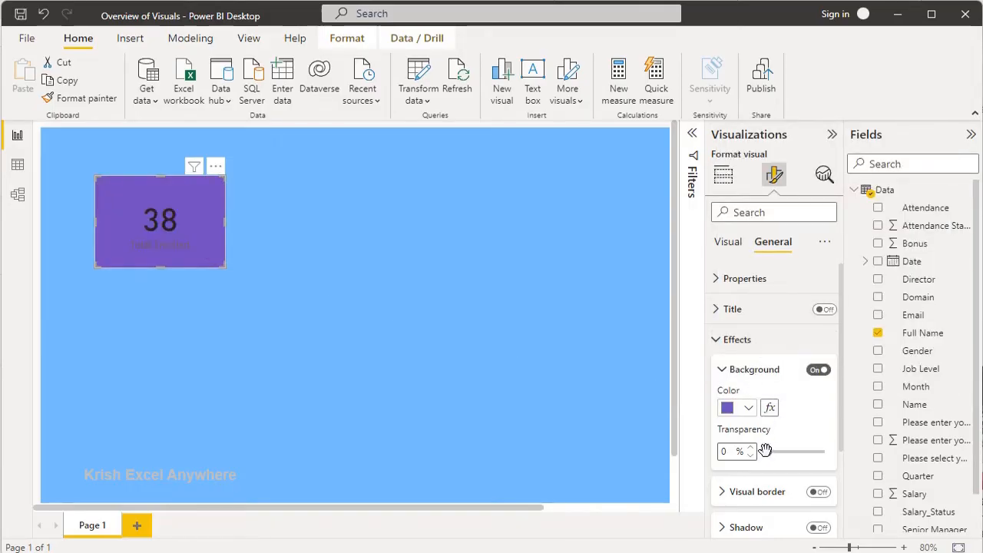
mouse_move(765, 450)
mouse_down()
mouse_move(810, 452)
mouse_move(766, 451)
mouse_up()
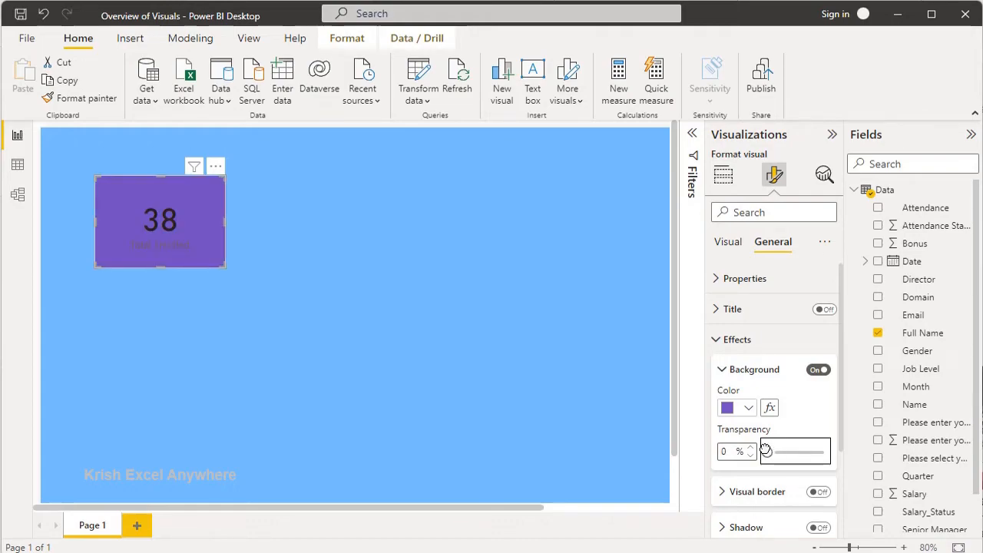
click(716, 341)
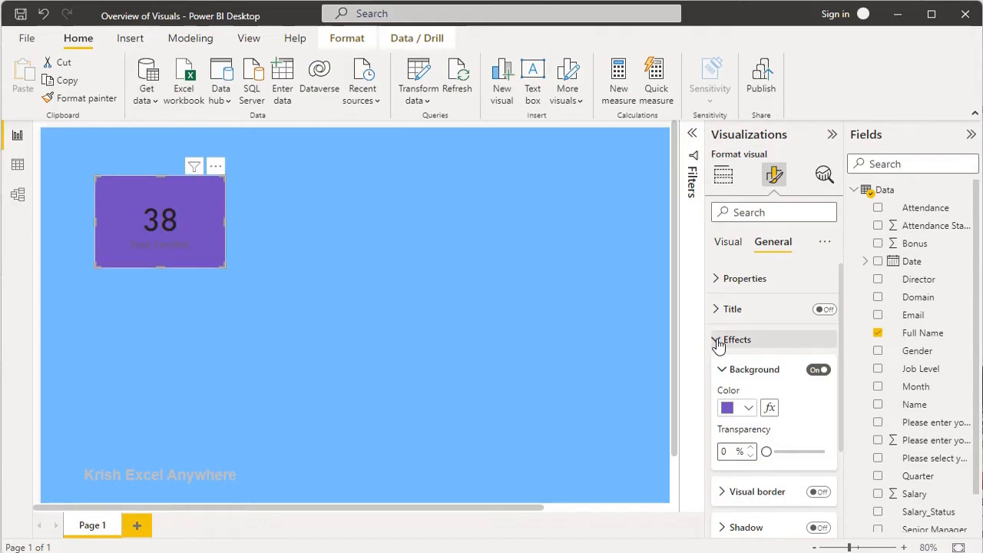
- Set the font colors of the card's callout value and category label to white
click(726, 242)
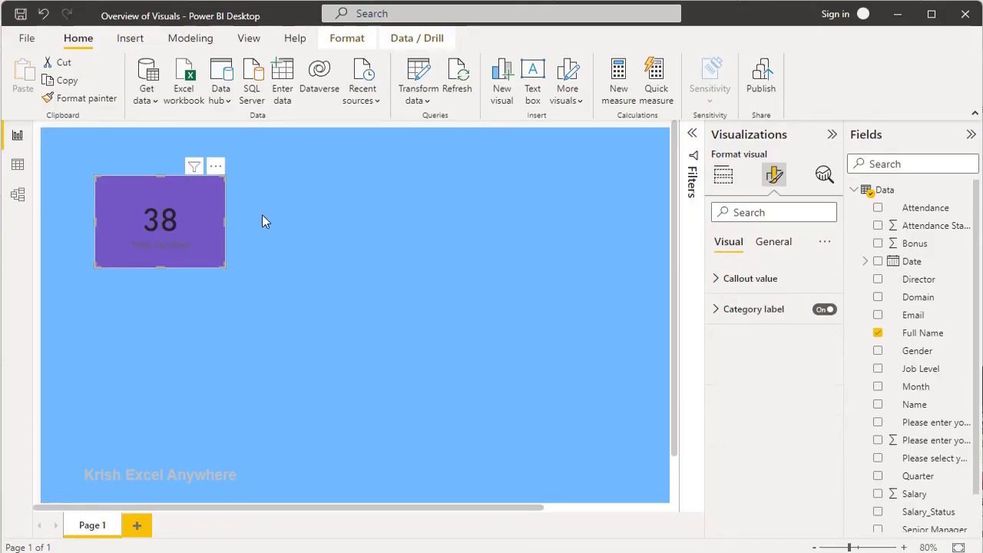
click(719, 280)
click(746, 386)
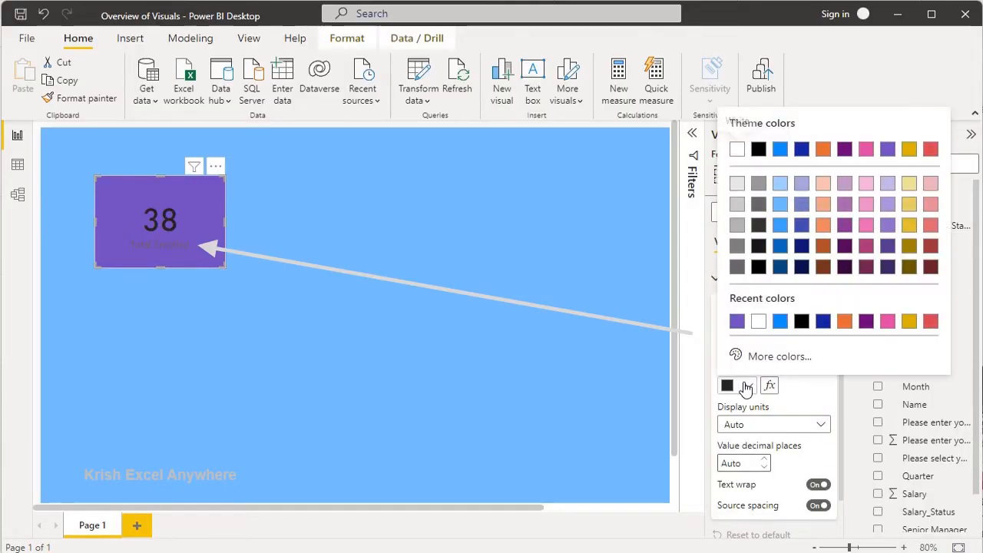
click(758, 321)
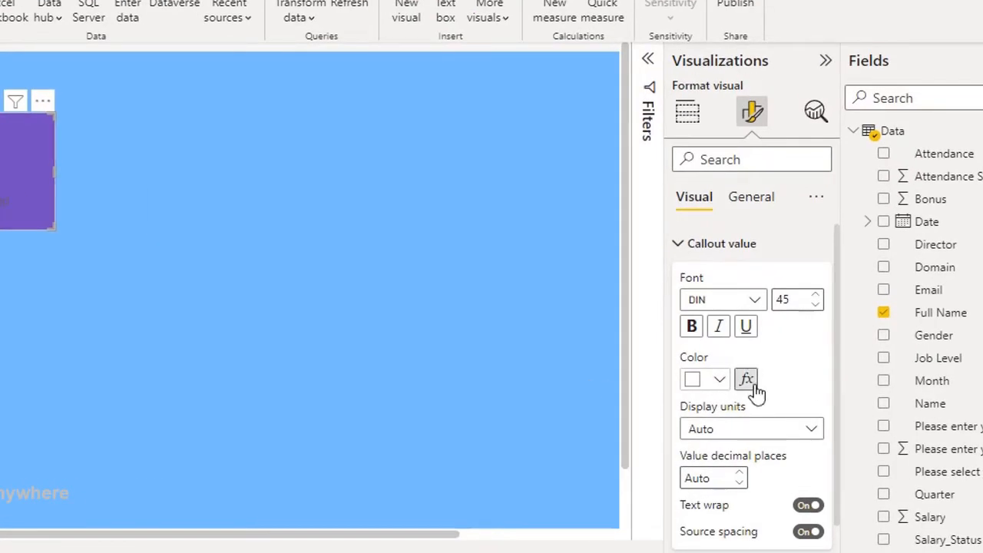
click(682, 244)
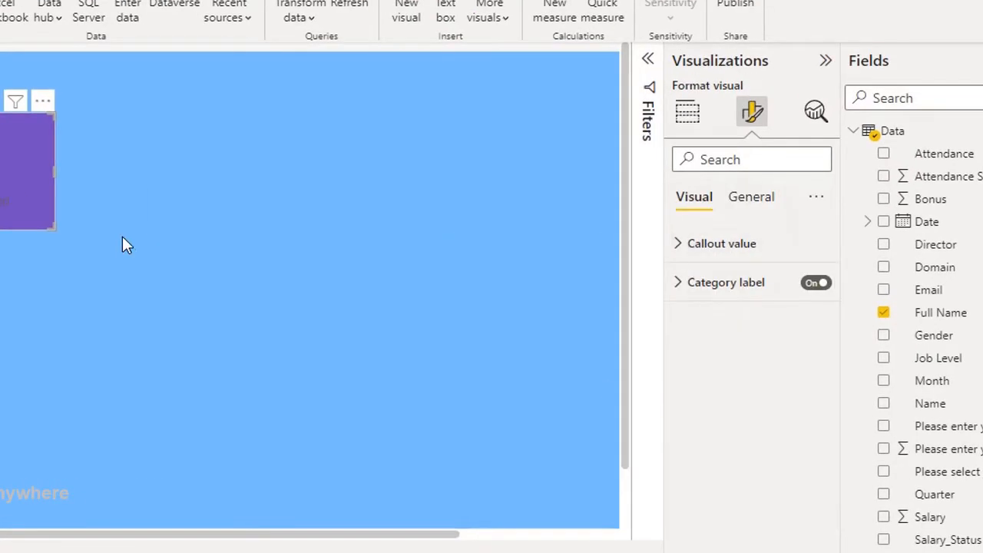
click(680, 288)
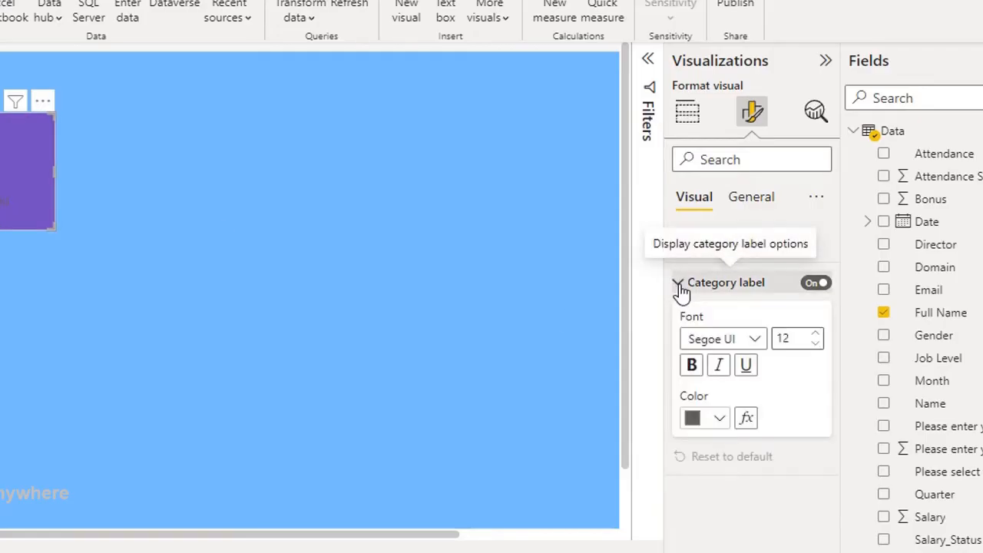
click(720, 420)
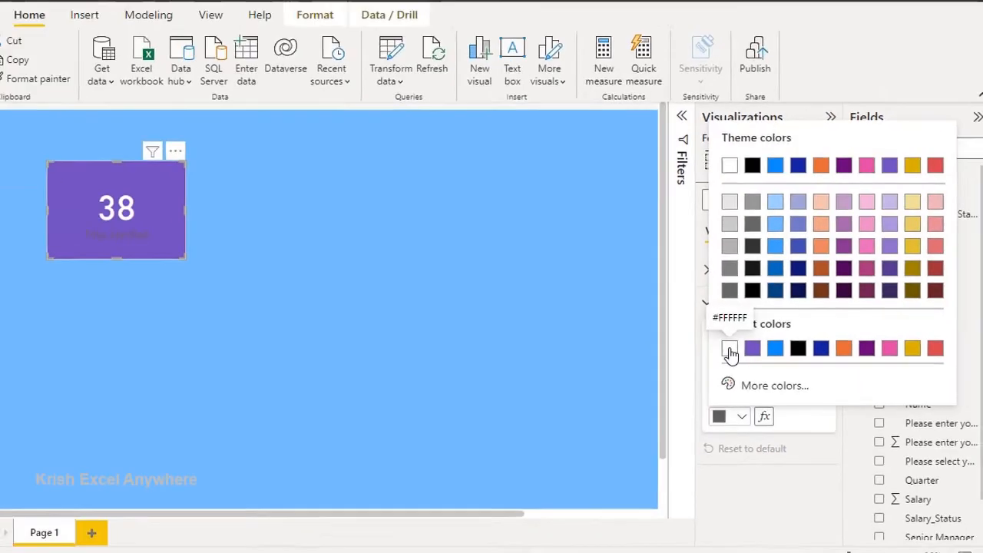
click(729, 349)
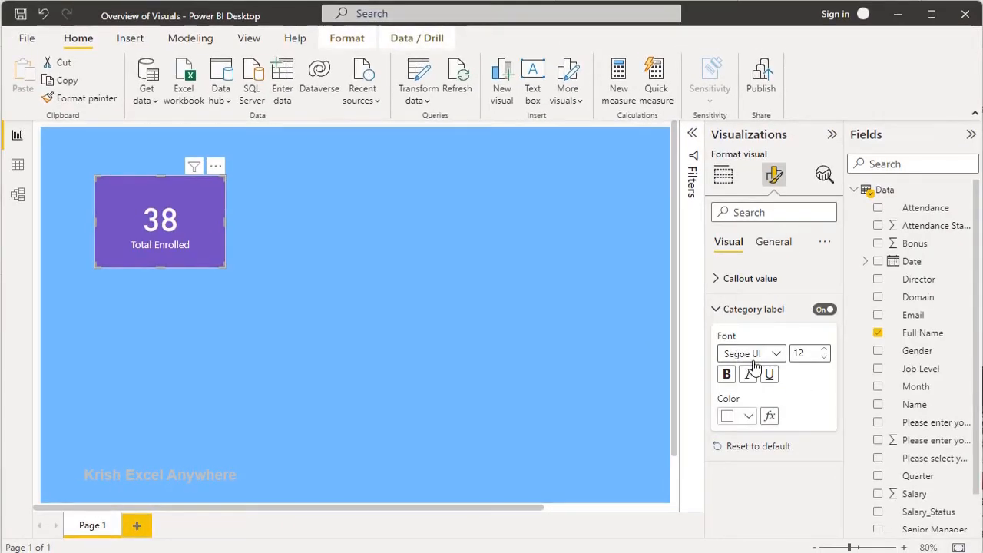
- Set the category label's font size to 15 with bold, and make the callout value bold
click(826, 351)
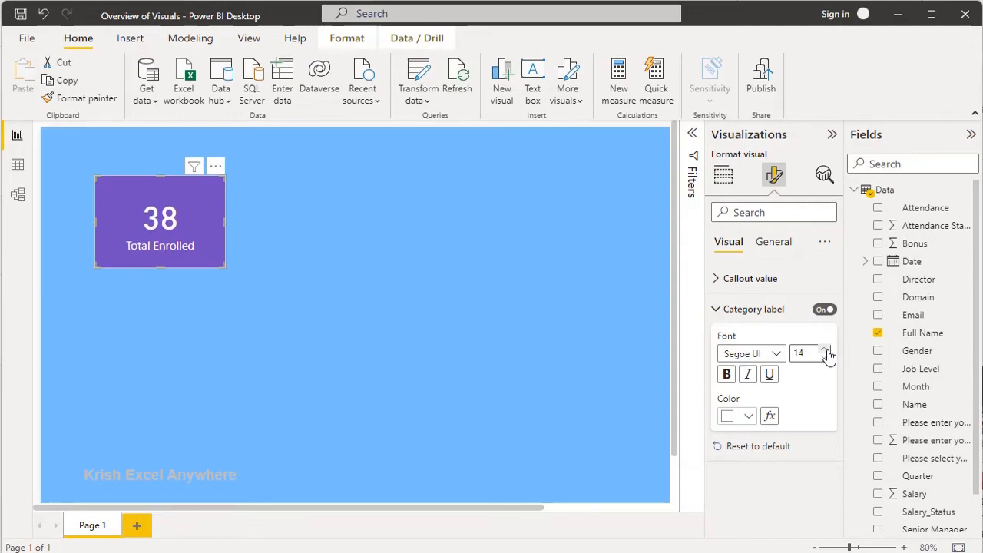
click(726, 374)
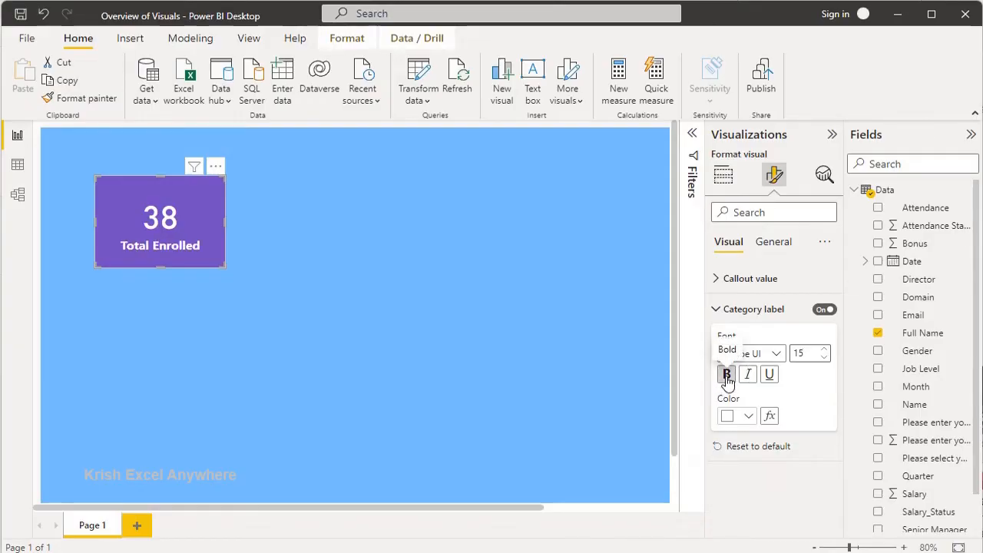
click(715, 281)
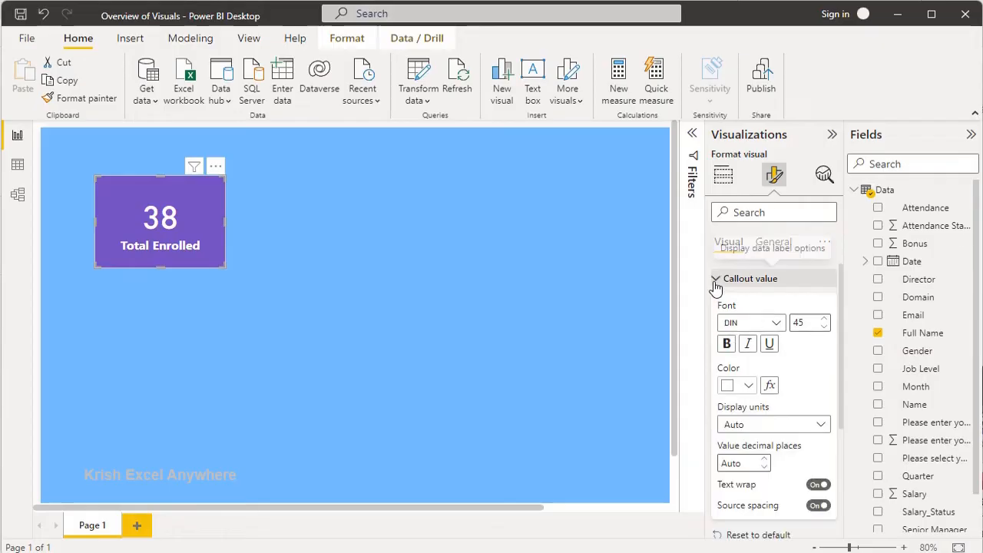
click(726, 345)
- Duplicate the Total Enrolled card and place the copy to the right of the original
click(114, 187)
key(ctrl+c)
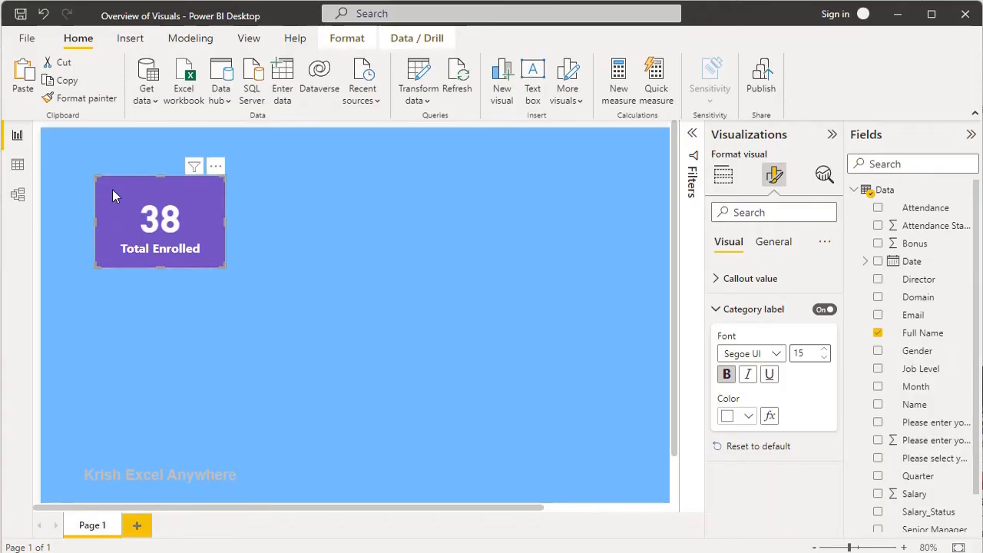
click(287, 215)
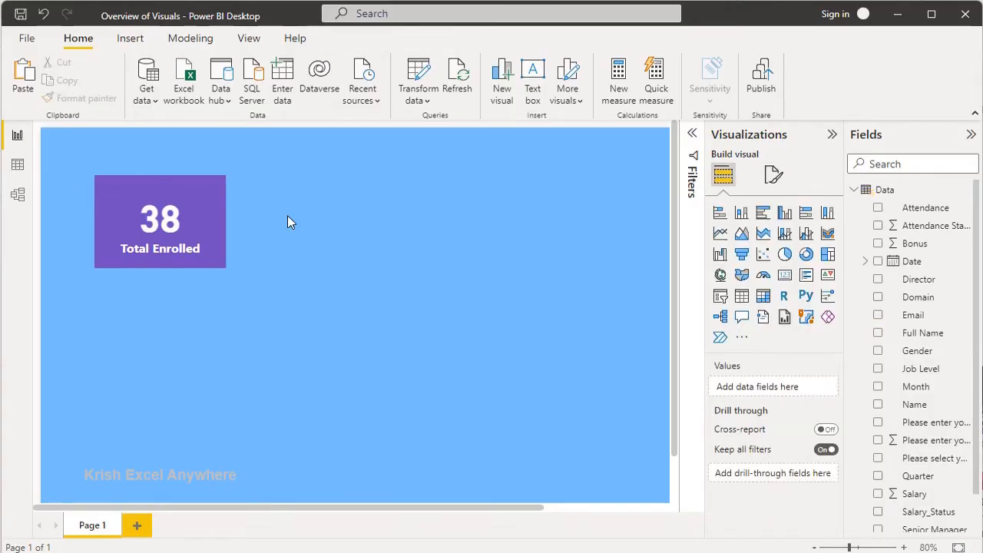
key(ctrl+v)
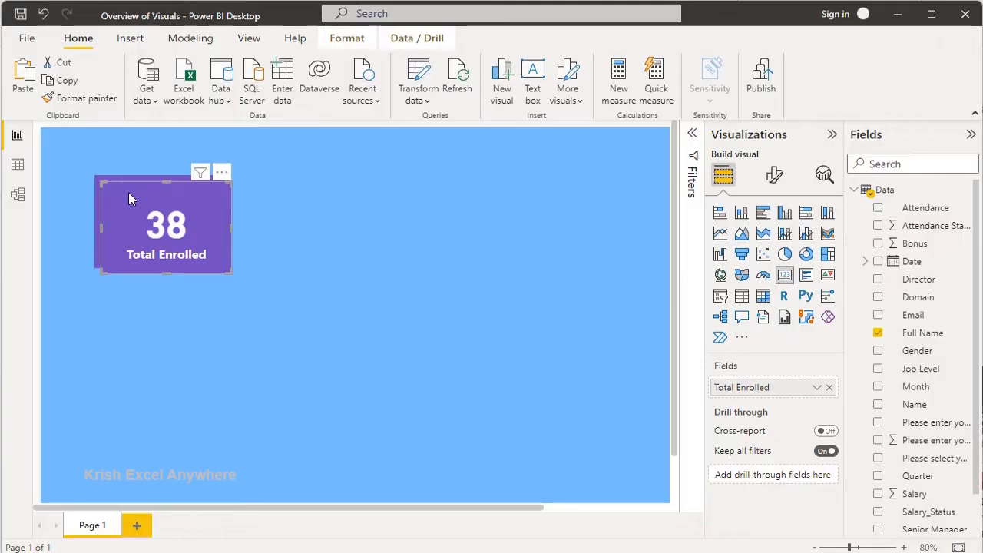
drag(128, 192, 298, 188)
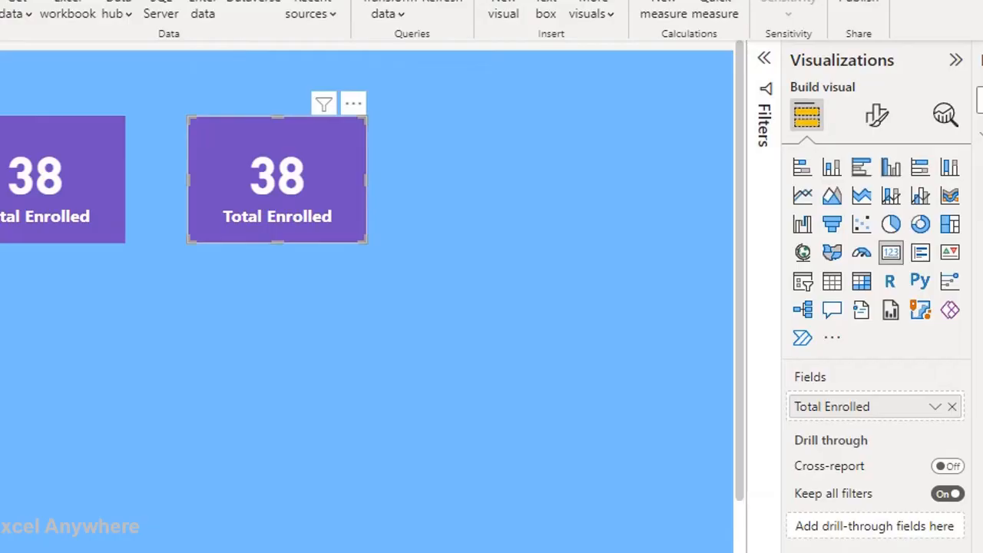
- Switch to the Excel source workbook, examine the Data sheet's column headers and the Attendance column, and return to Power BI Desktop
key(alt+Tab)
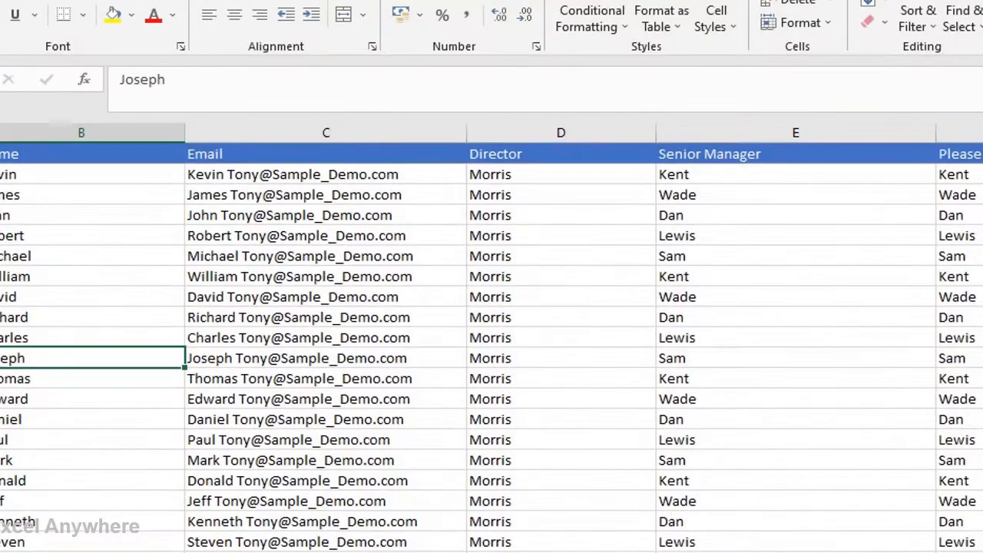
click(709, 155)
key(Right)
key(Right)
key(Right)
key(Right)
key(Right)
key(Right)
key(Right)
key(Right)
key(Right)
key(Right)
key(Right)
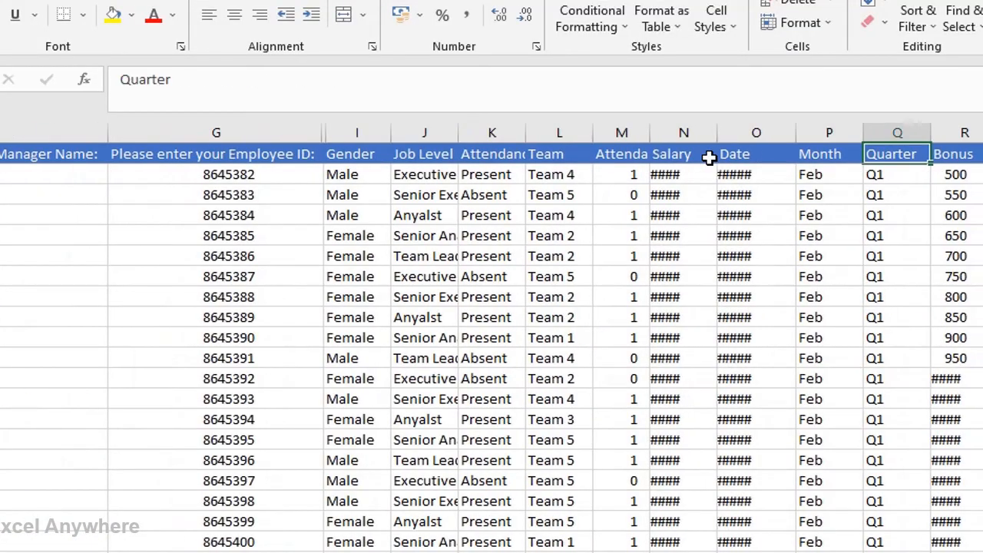
click(509, 152)
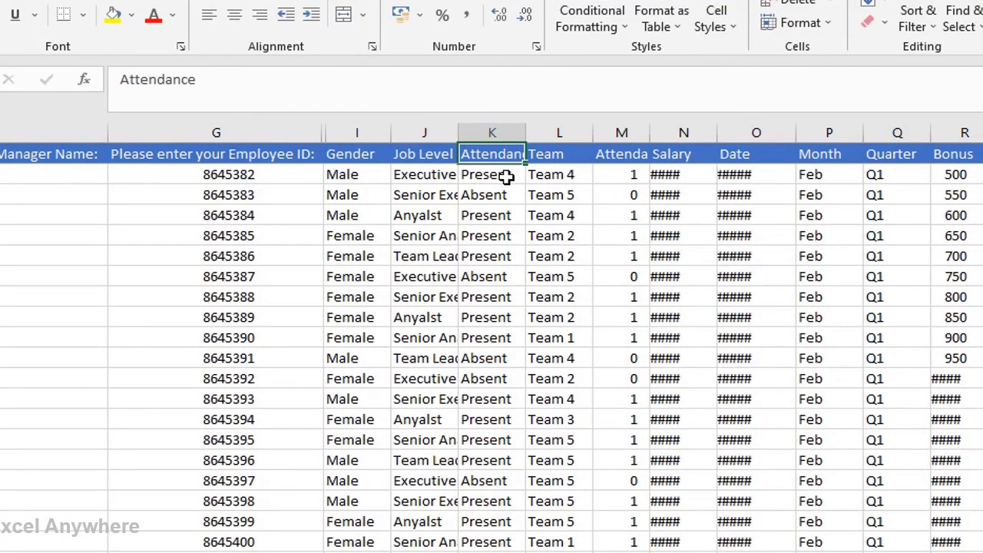
click(508, 131)
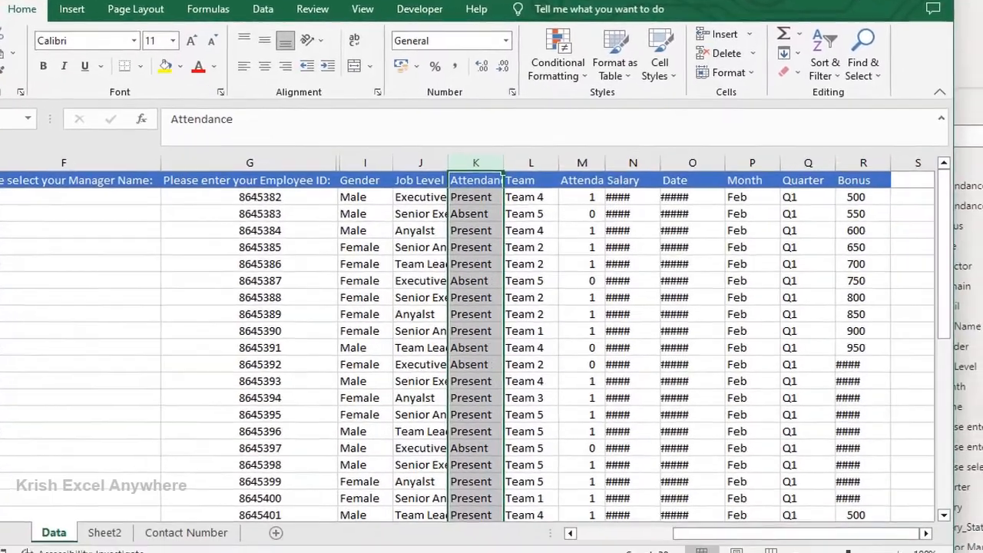
click(919, 34)
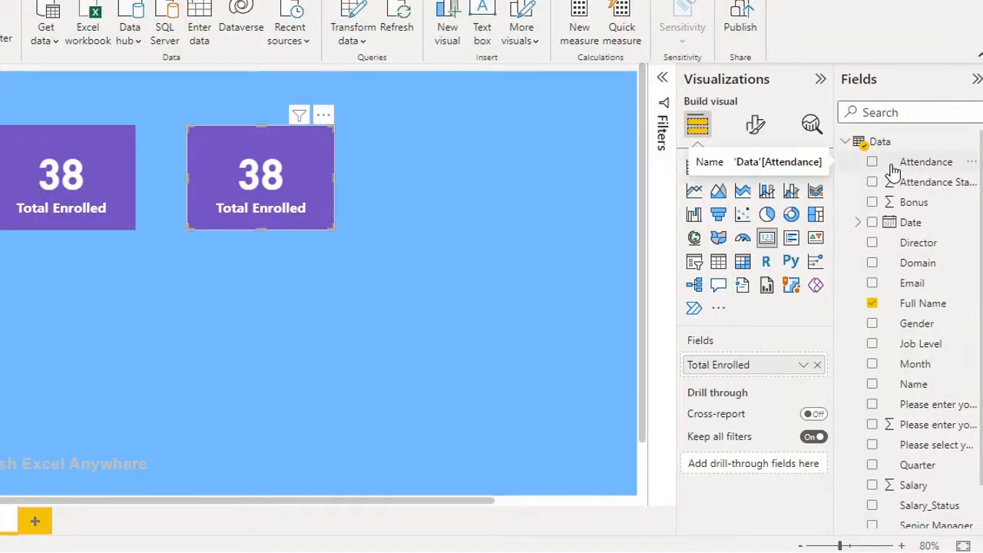
- Add Attendance as a visual-level filter on the copied card and filter it to Present
click(663, 123)
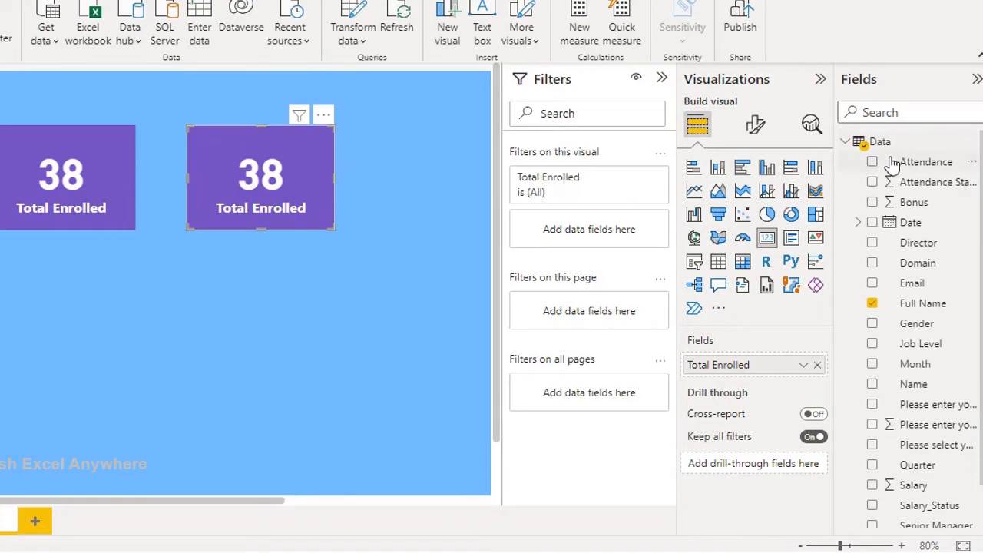
drag(870, 162, 581, 232)
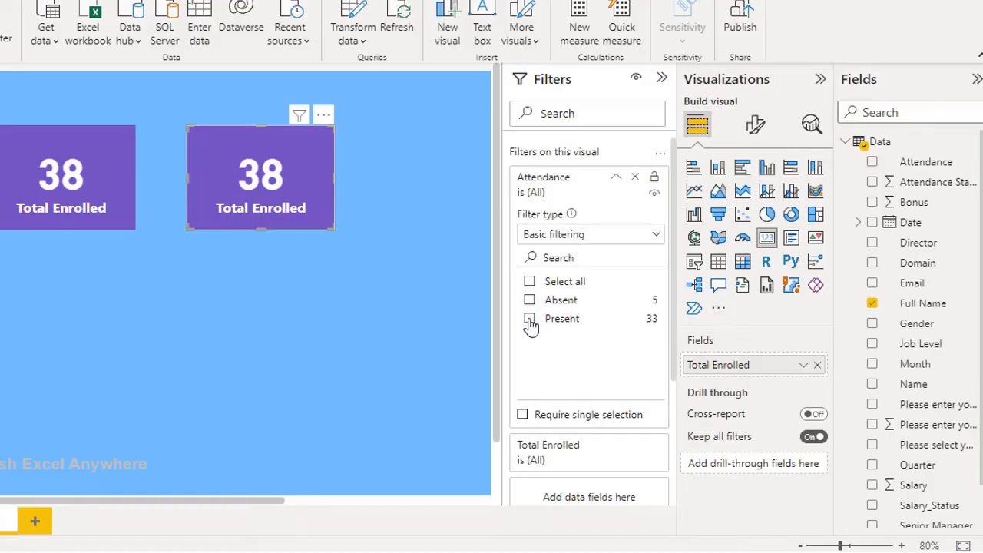
click(529, 319)
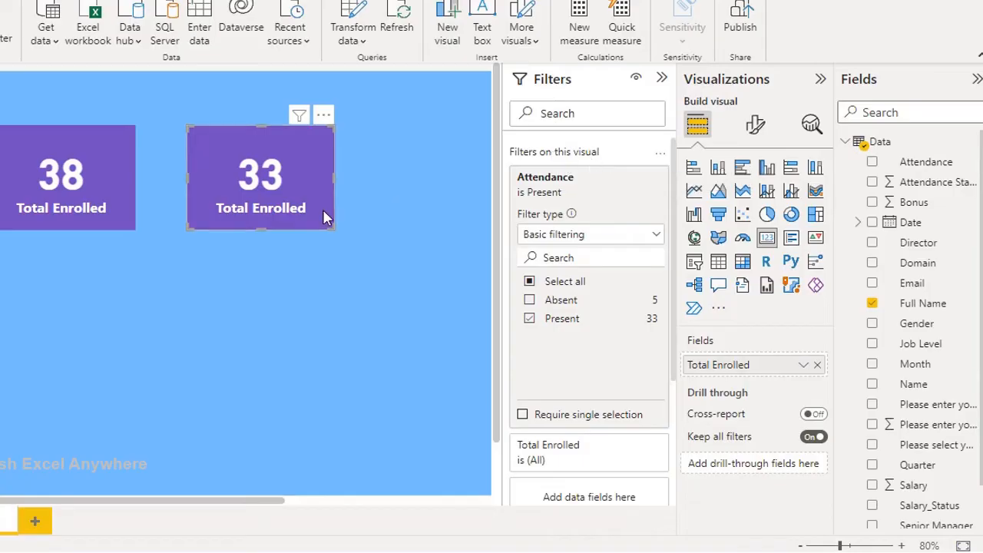
- Change the copied card's background to a custom green, #18BB54
click(754, 125)
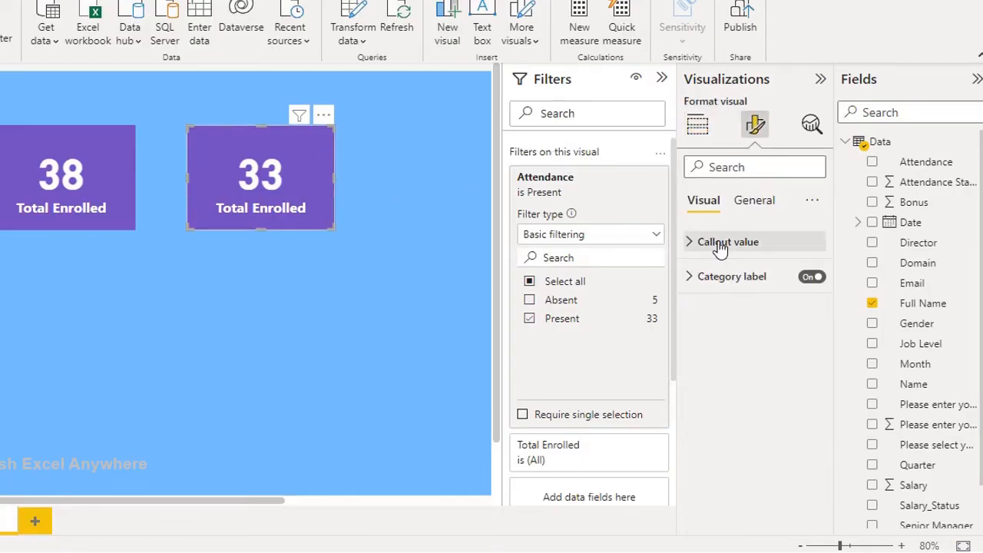
click(753, 201)
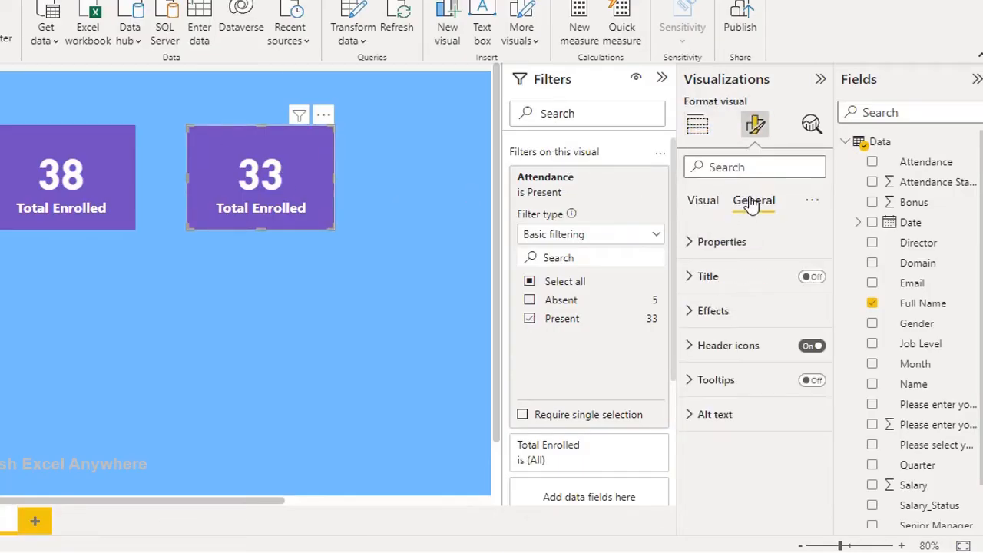
click(690, 311)
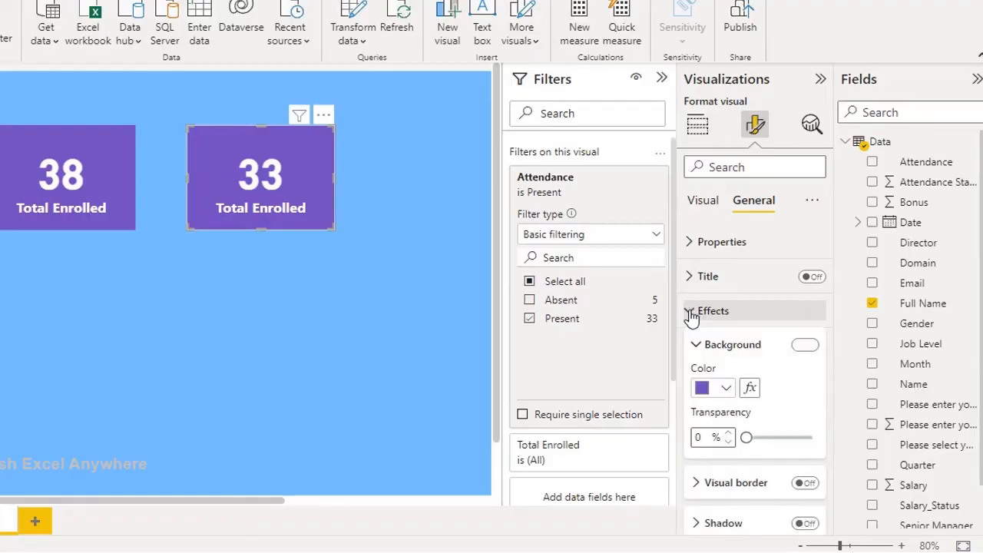
click(726, 388)
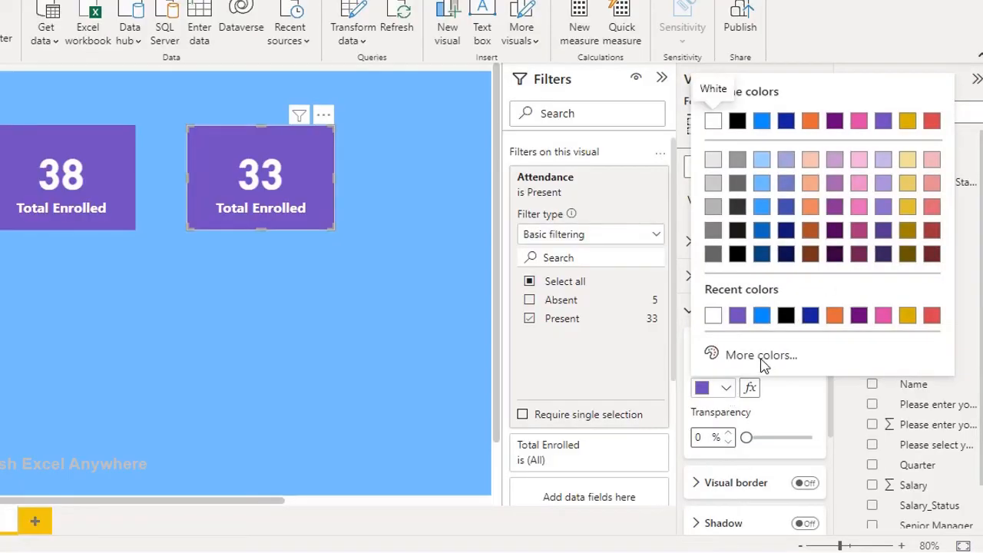
click(760, 355)
click(797, 289)
click(903, 147)
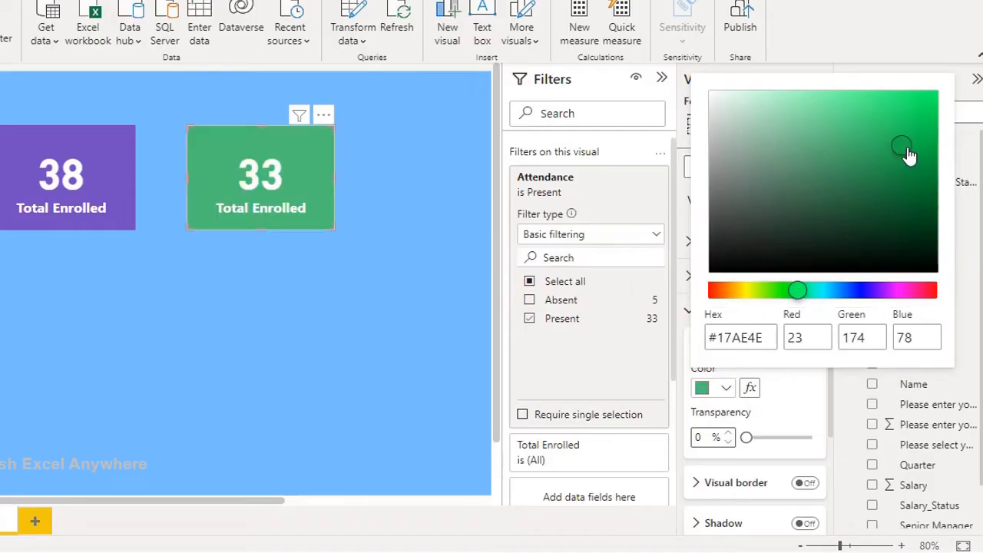
mouse_move(928, 136)
mouse_down()
mouse_move(923, 123)
mouse_move(904, 143)
mouse_up()
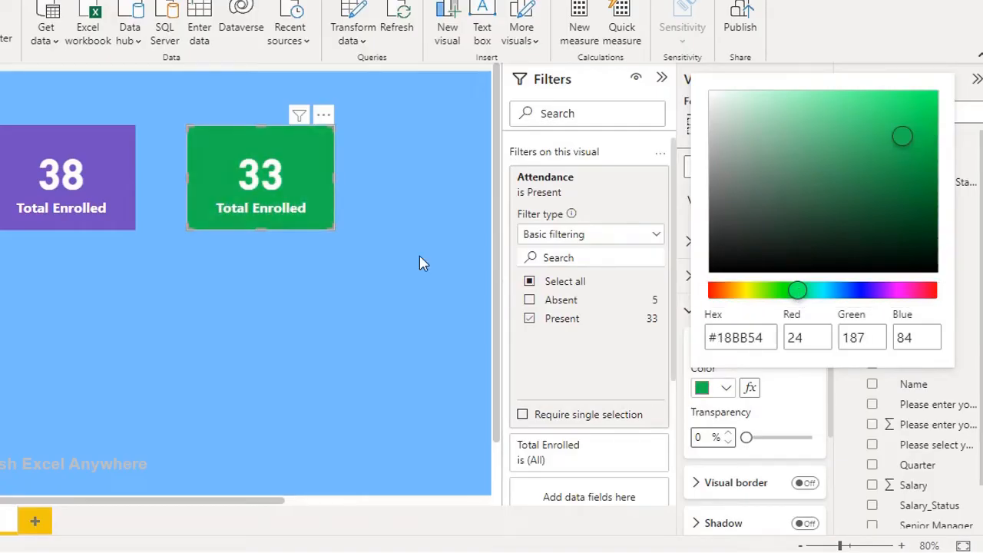
click(407, 236)
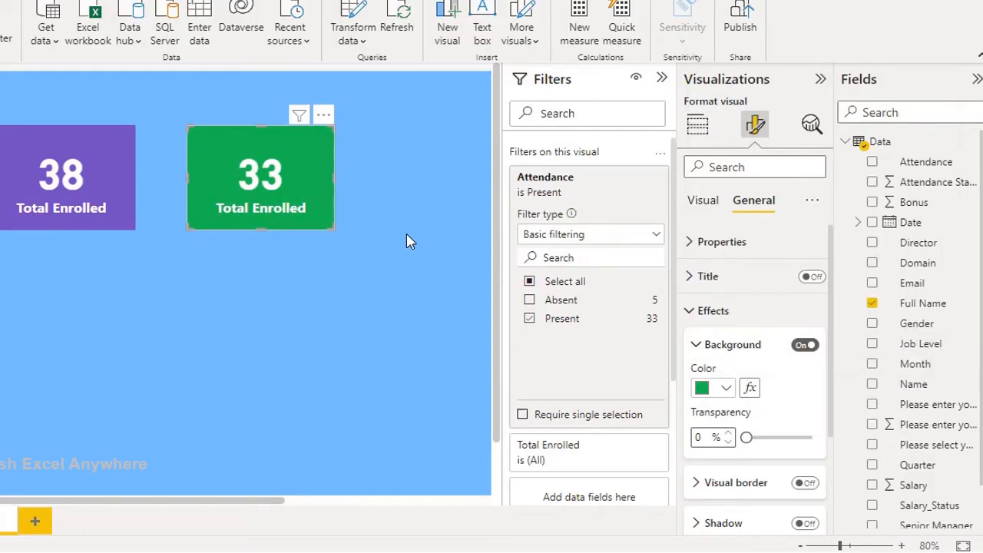
- Rename the green card's field to Present
click(697, 124)
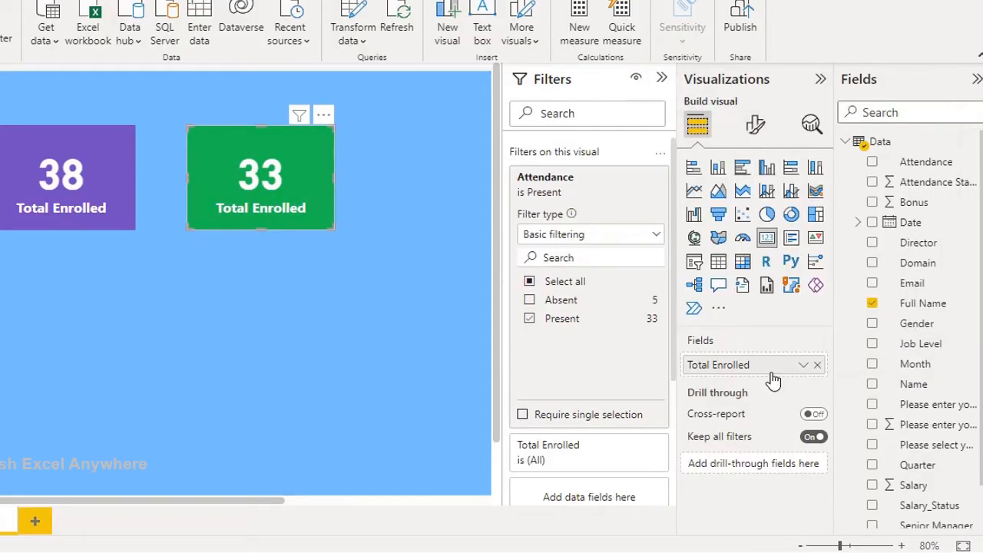
double_click(730, 372)
text(Present)
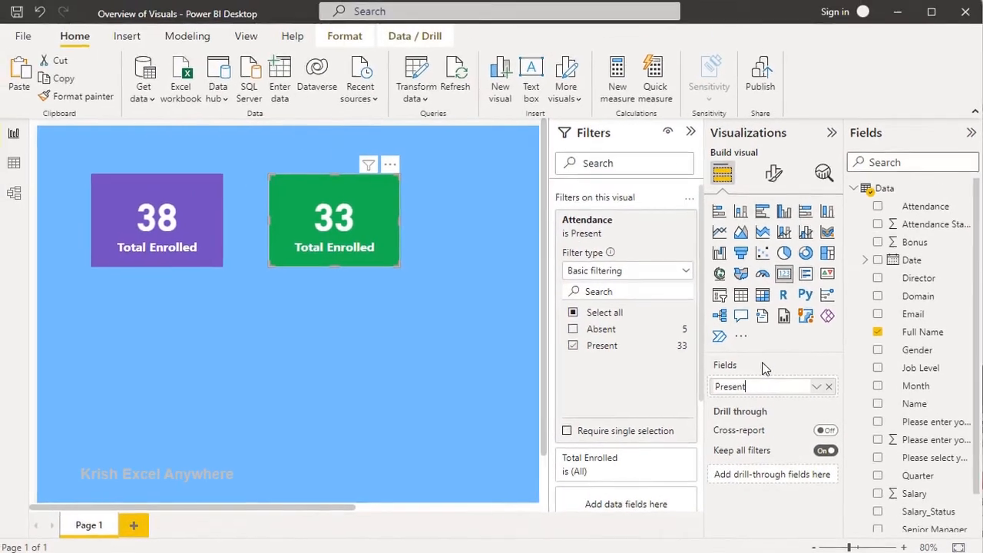
key(Return)
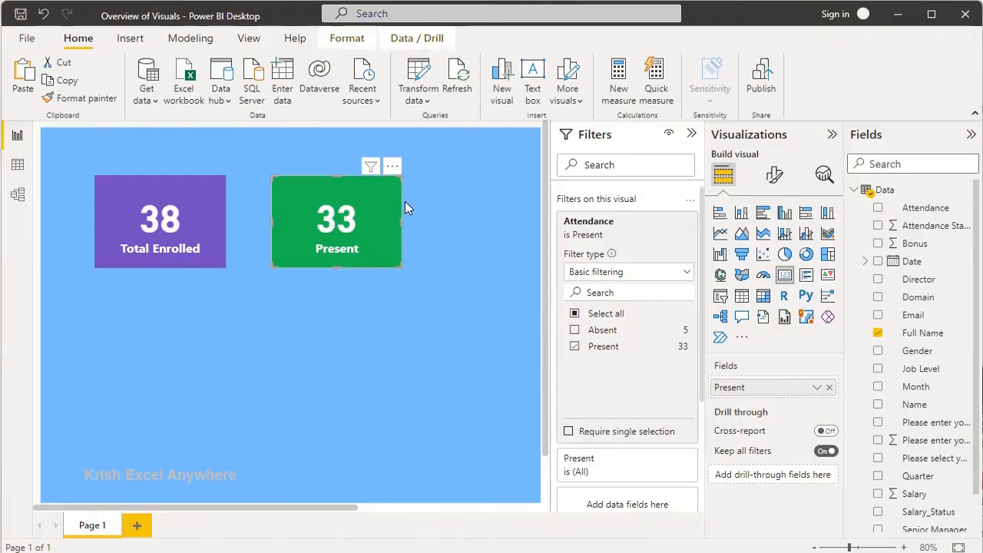
- Duplicate the Present card, place the copy to its right, and adjust the spacing between the three cards in the row
click(435, 198)
drag(322, 201, 441, 189)
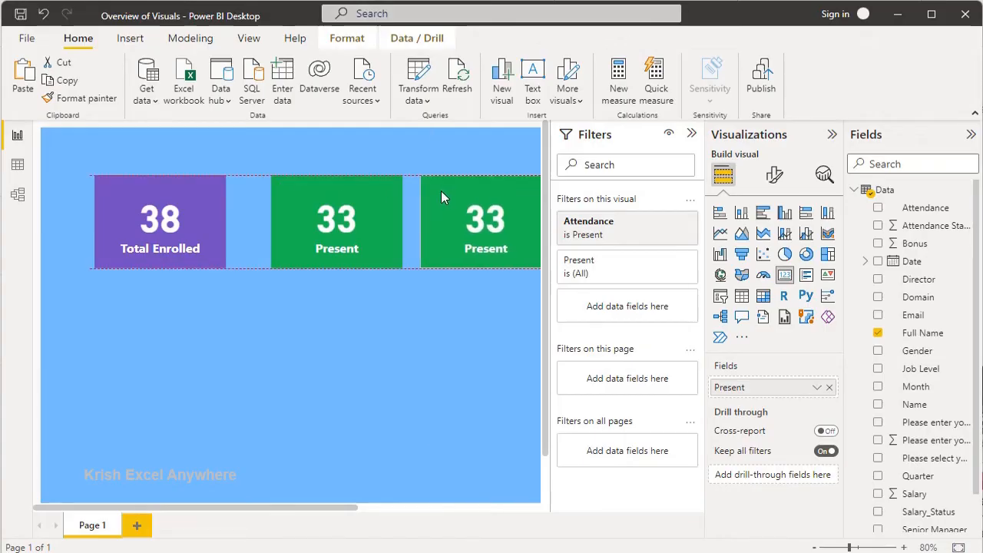
drag(297, 185, 278, 184)
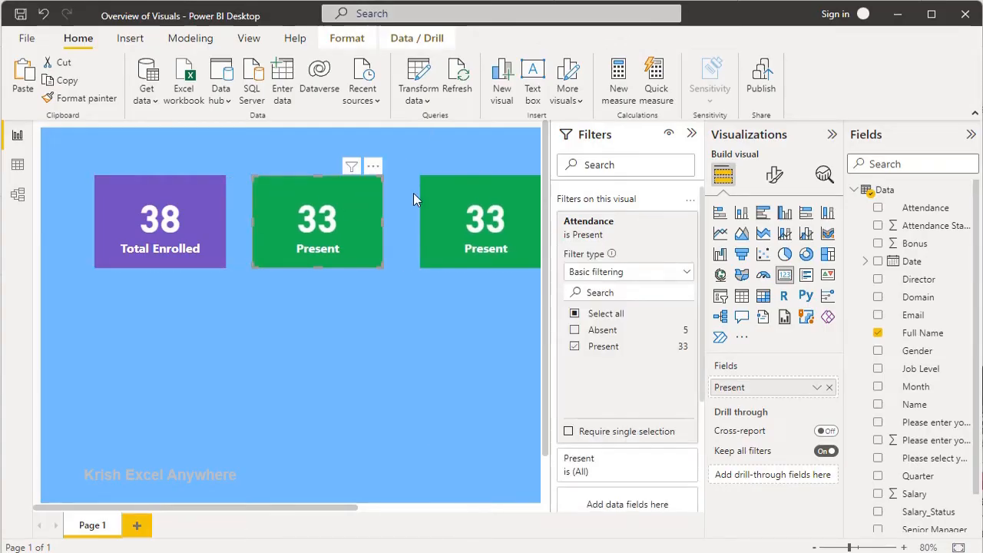
drag(429, 190, 415, 191)
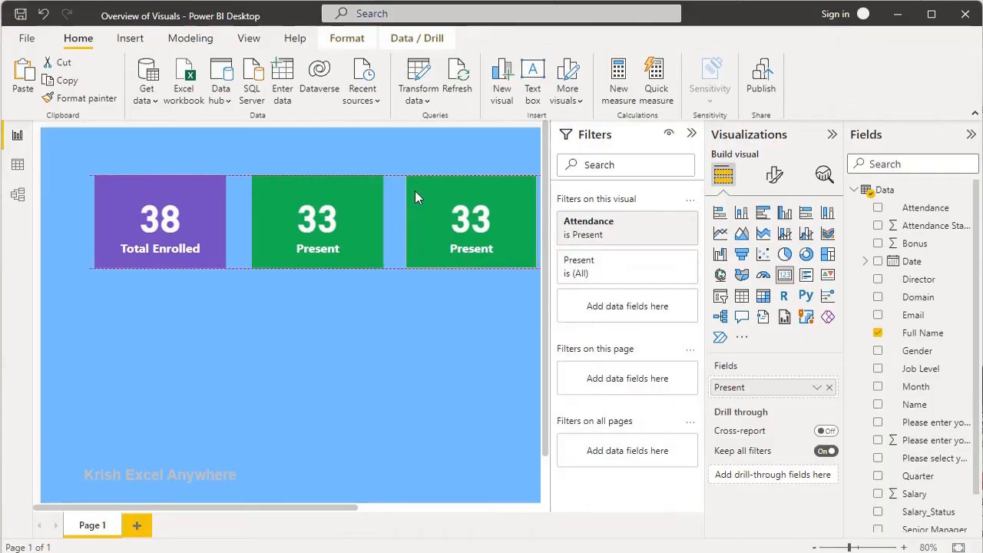
- Change the third card's Attendance filter to Absent only and rename its field to Absent
mouse_move(646, 229)
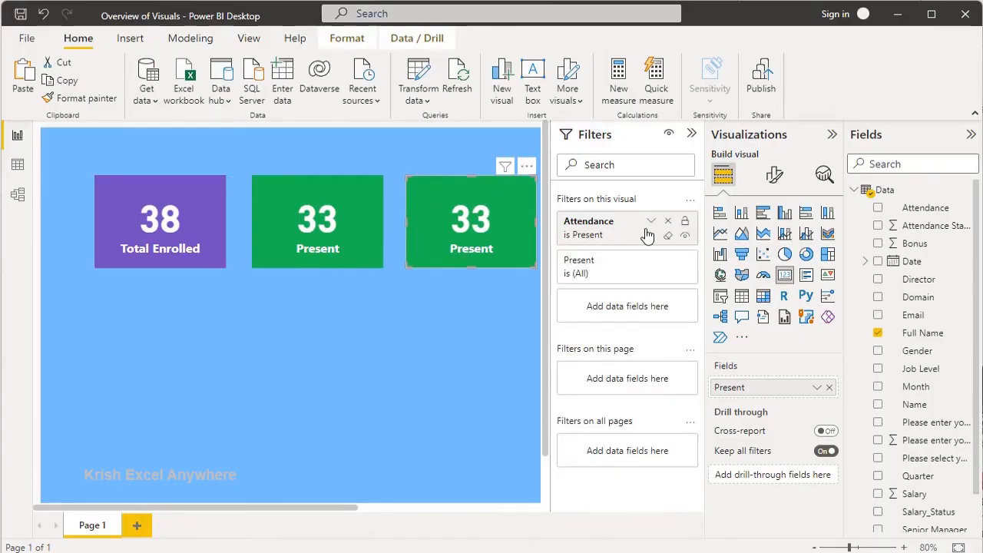
click(650, 226)
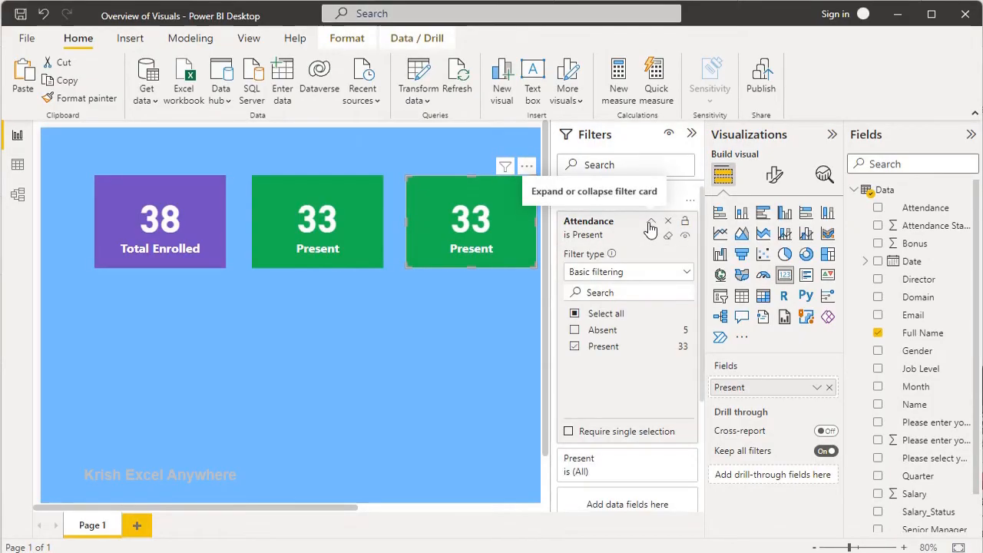
click(574, 331)
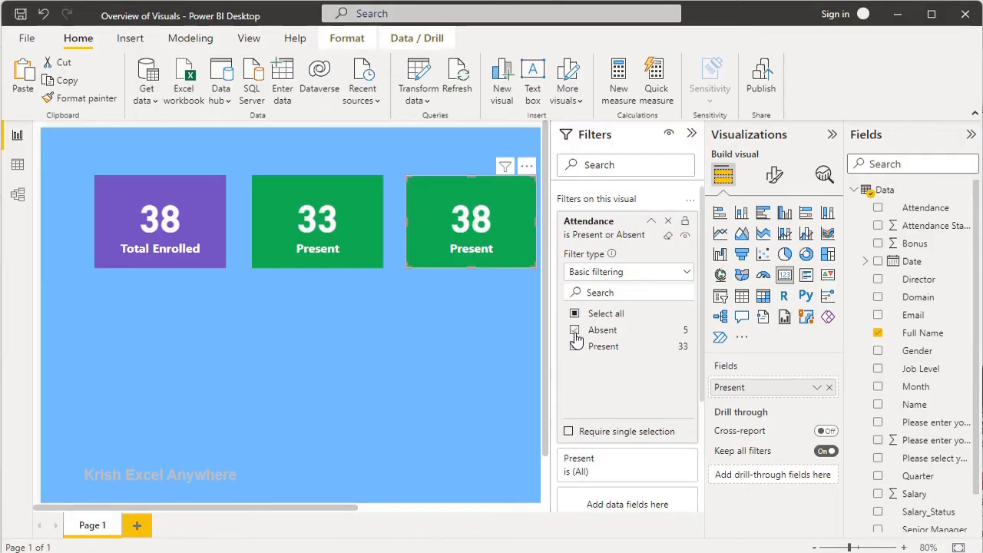
click(575, 347)
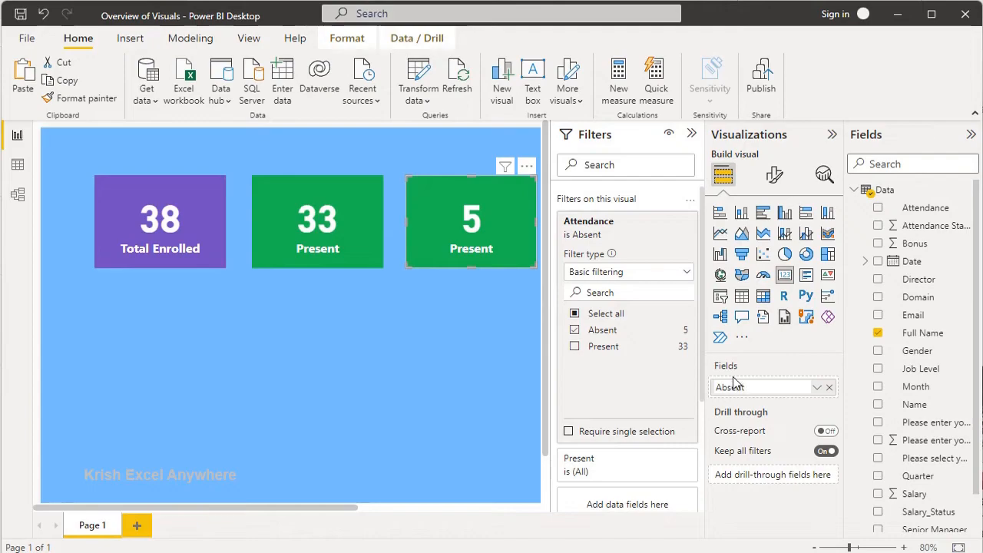
key(Return)
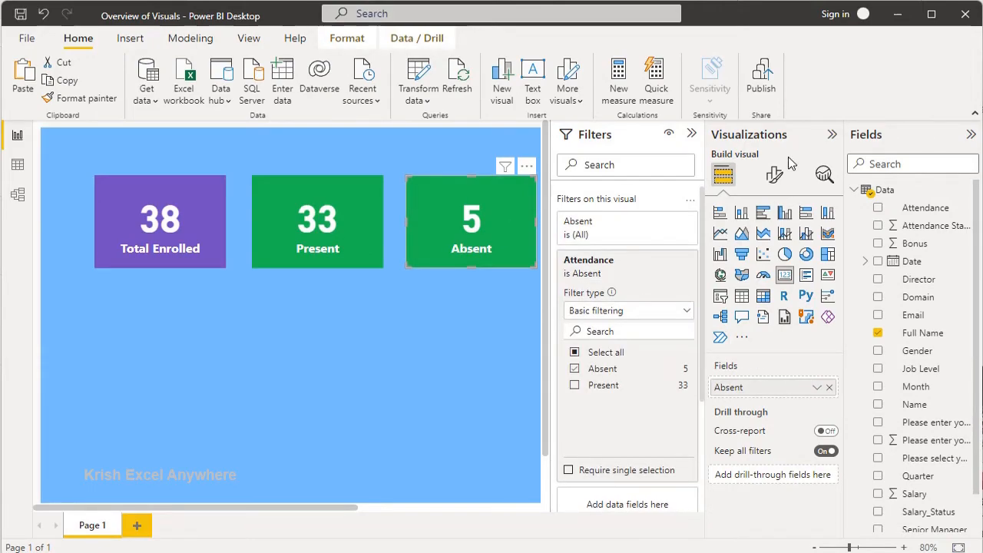
- Change the Absent card's background to the orange theme color
click(773, 176)
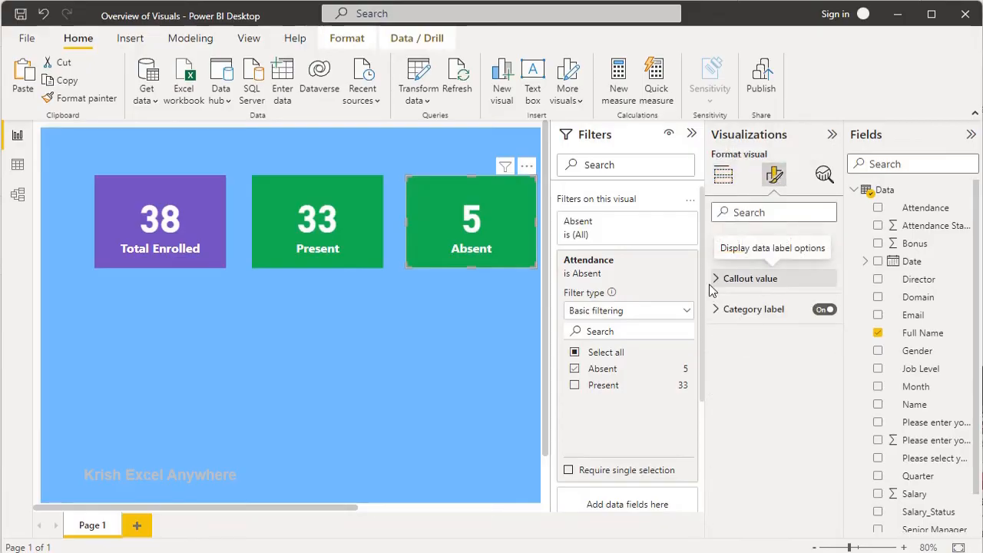
click(773, 242)
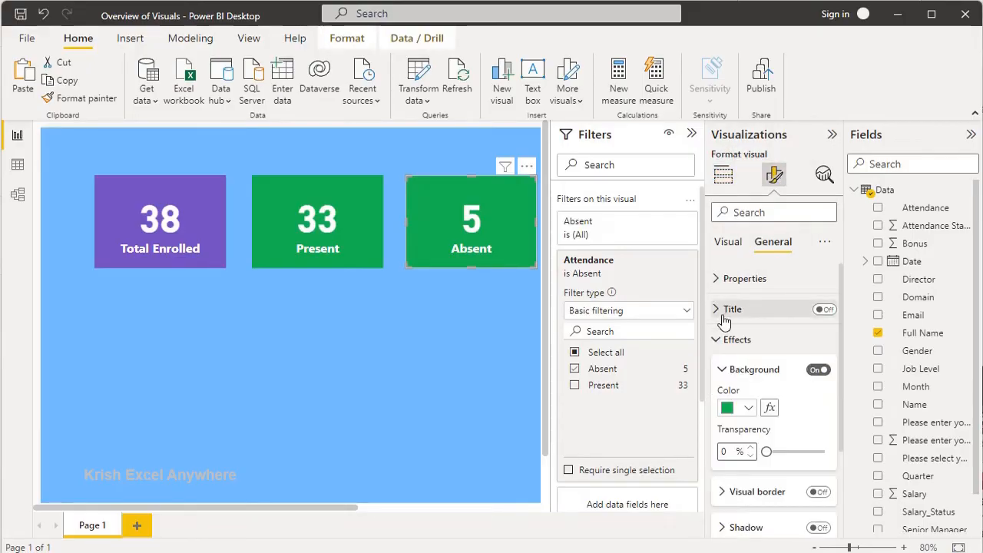
click(748, 408)
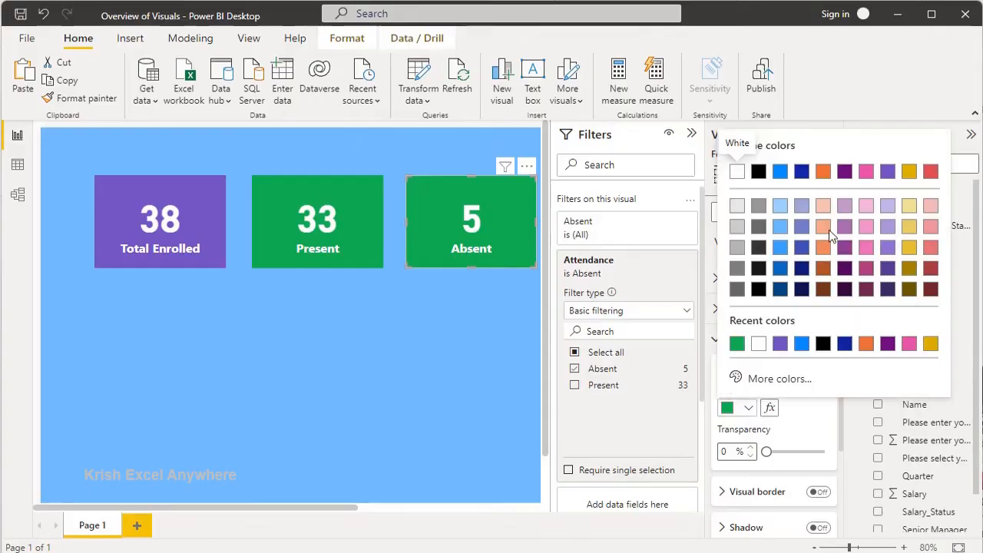
click(823, 172)
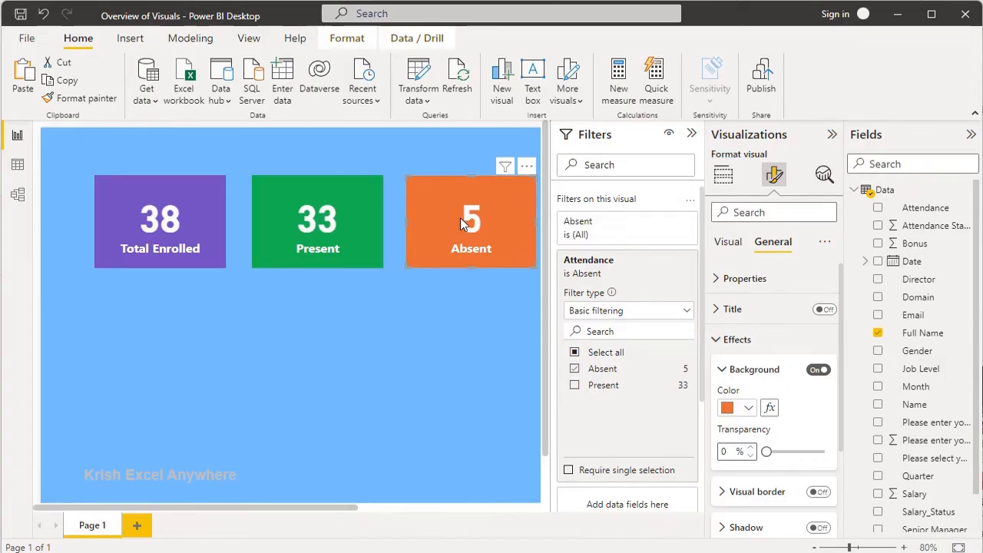
- Collapse the Filters pane, duplicate the Present card to the right of the Absent card, and remove the copy's data field
click(690, 137)
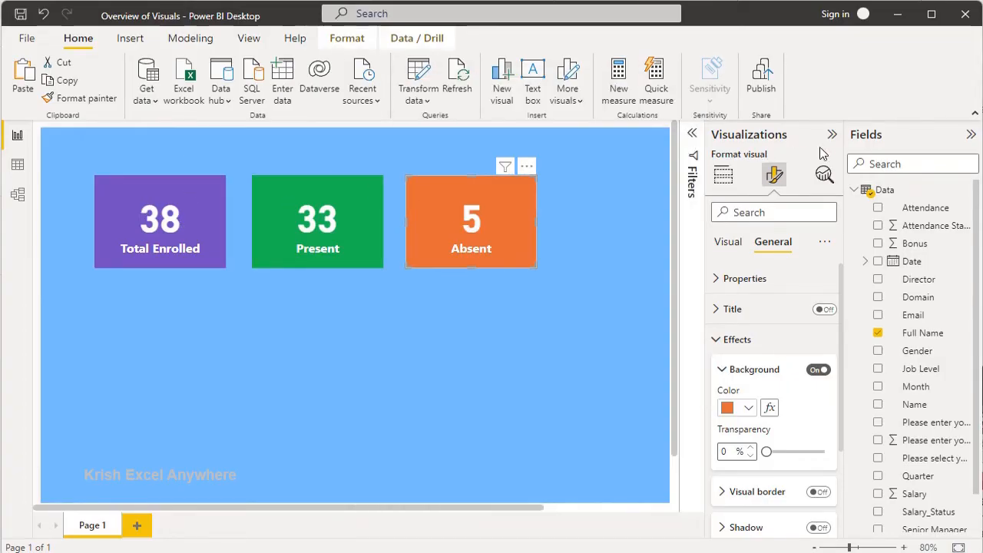
click(278, 197)
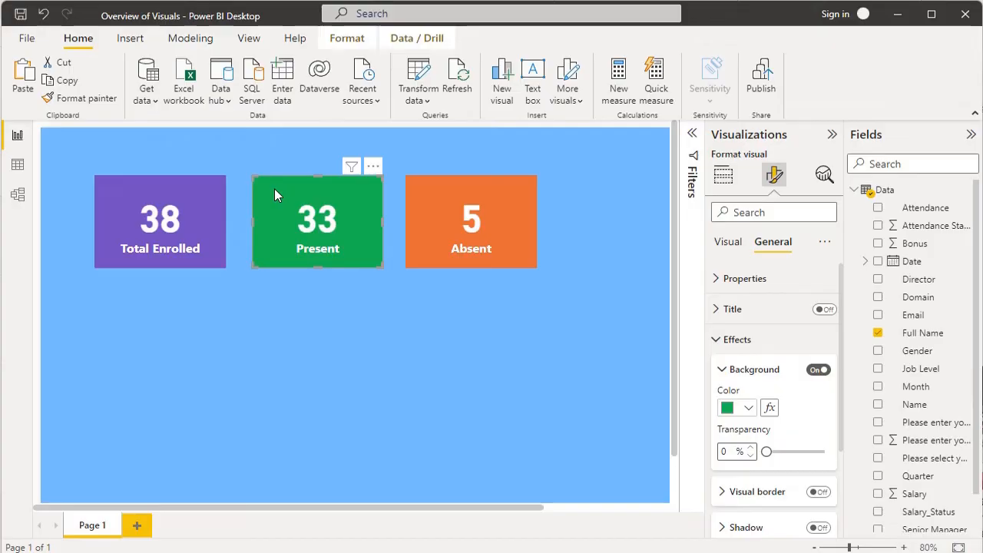
key(ctrl+c)
key(ctrl+v)
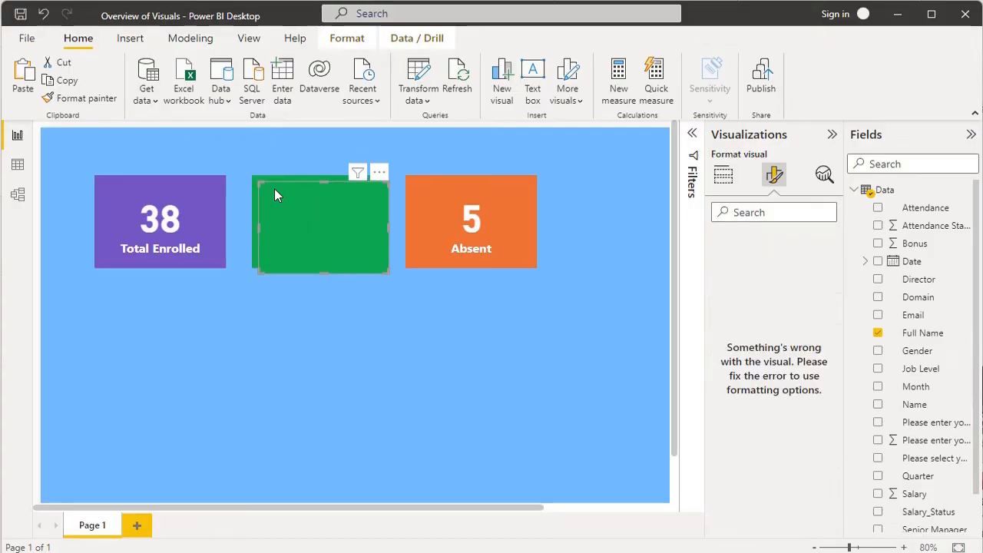
drag(280, 195, 569, 190)
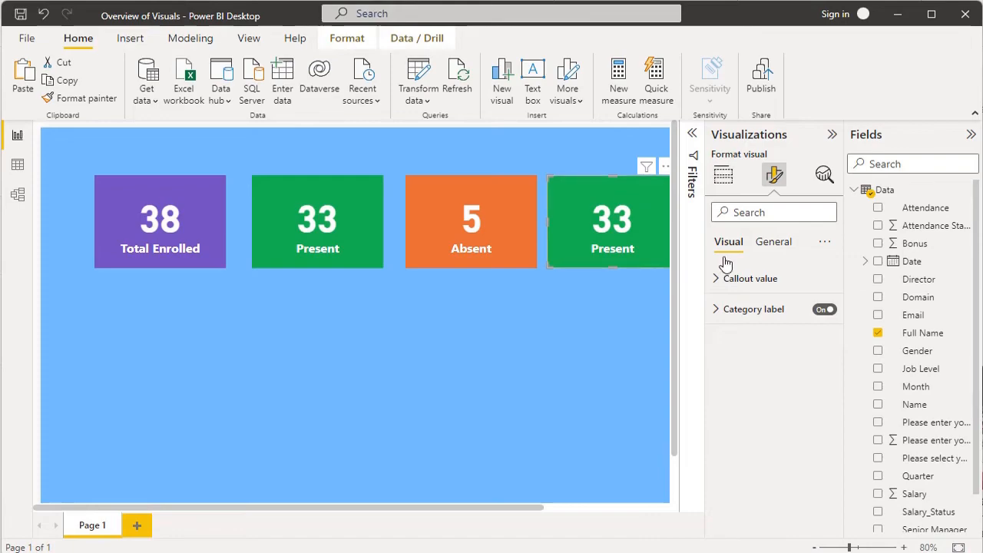
click(722, 176)
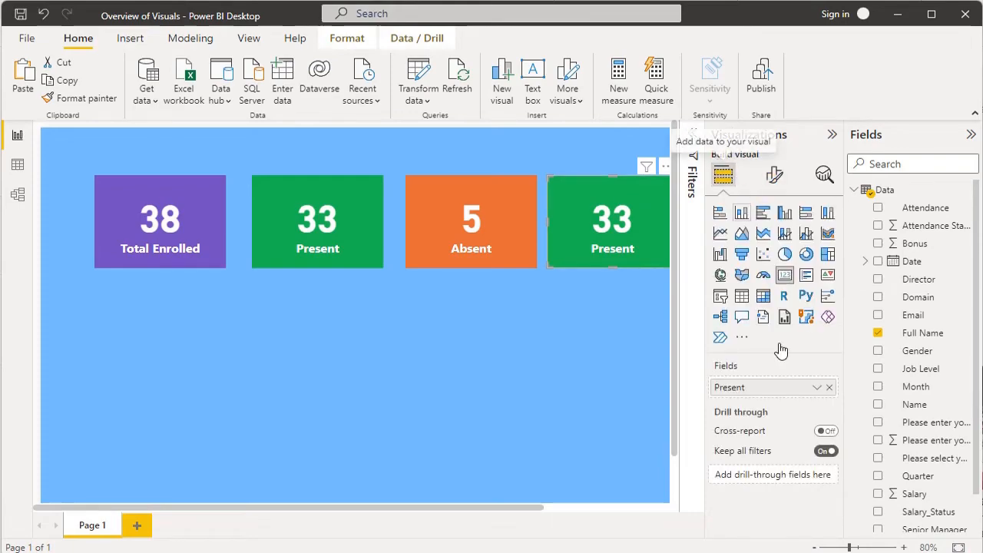
click(829, 388)
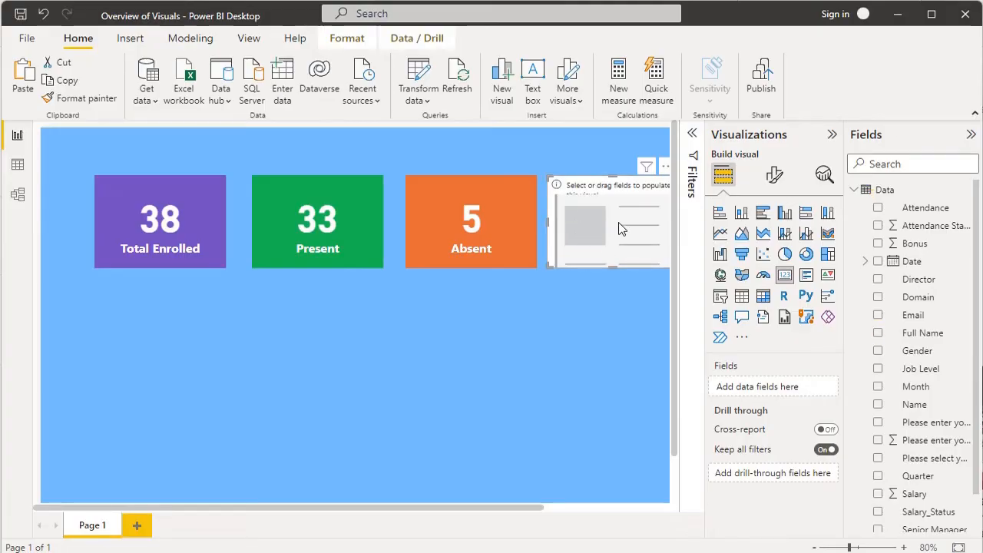
- Switch to the Excel source workbook, examine how Attendance Status values correspond to the Attendance column, and return to Power BI Desktop
key(super+Tab)
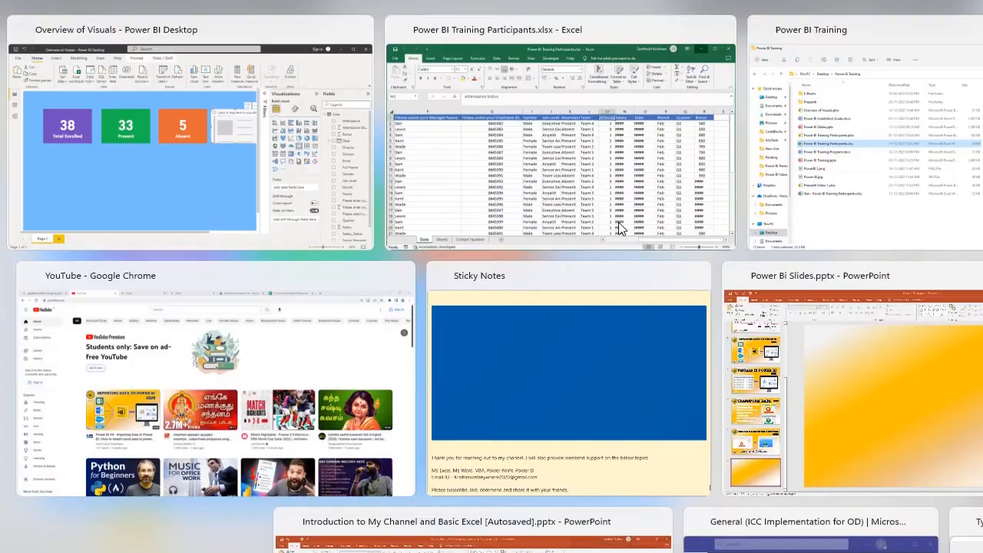
click(583, 216)
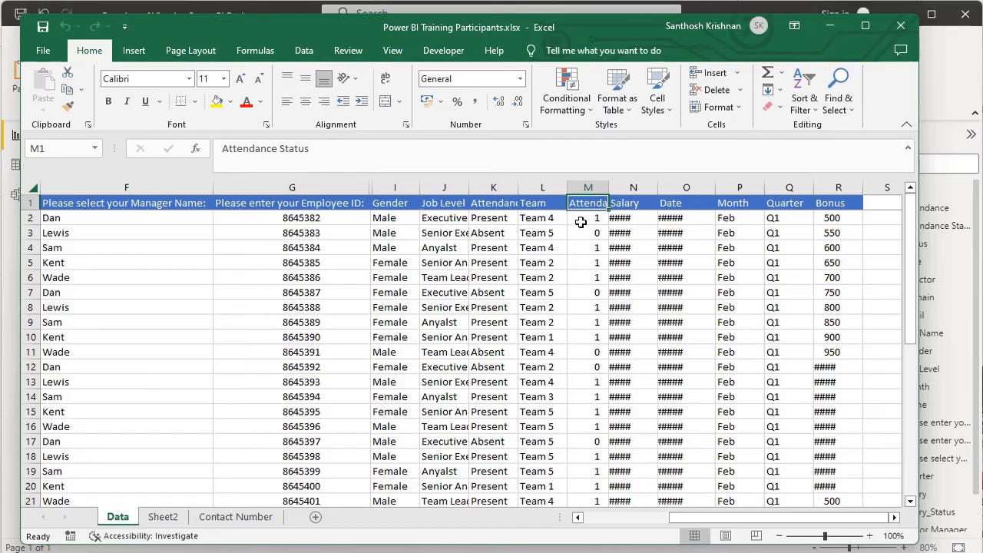
key(Down)
key(Left)
key(Left)
key(Down)
key(Right)
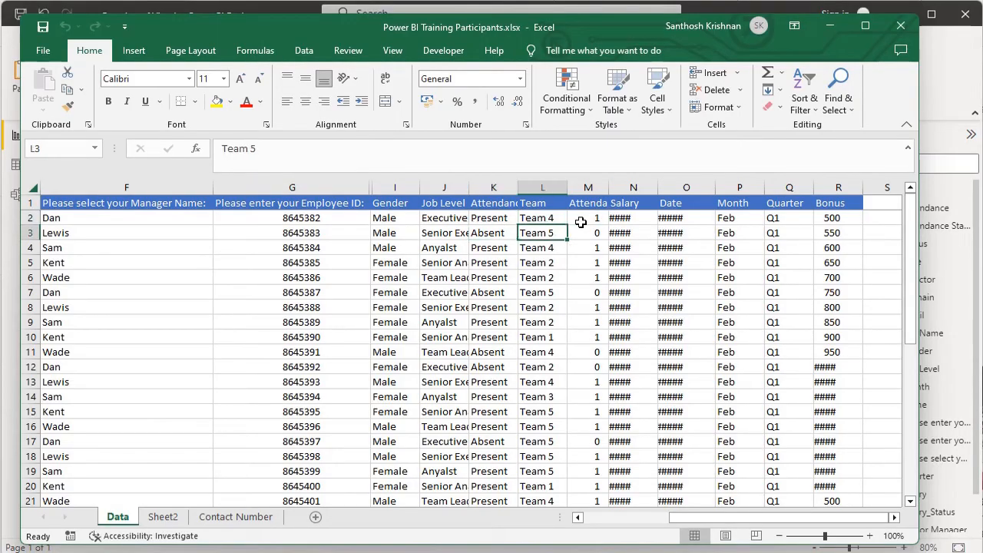
key(Right)
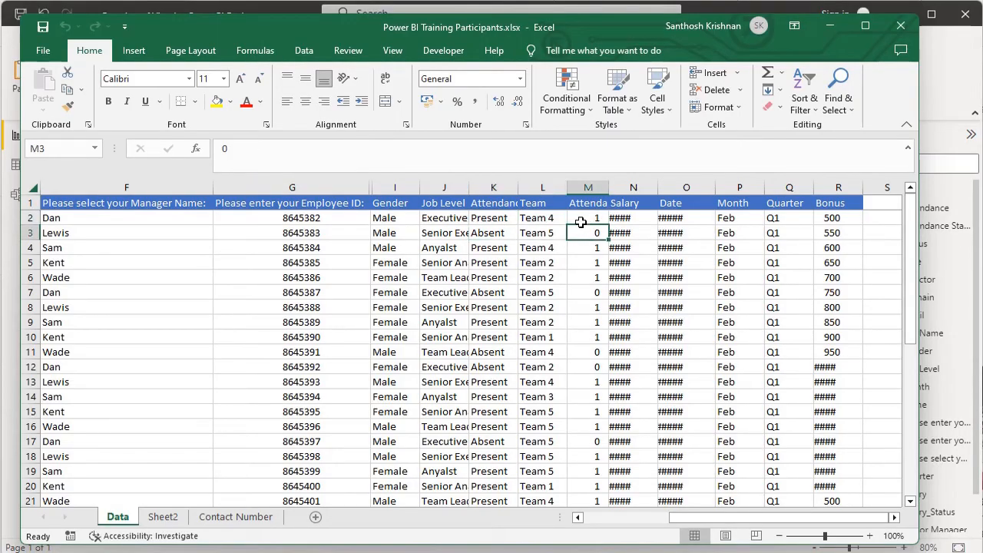
click(837, 27)
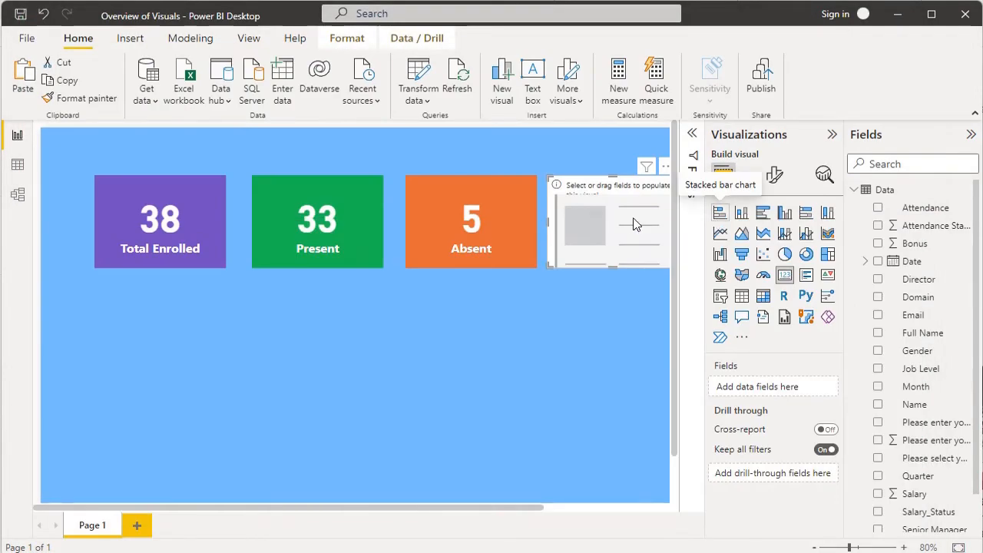
- Set the display format of the Attendance Status column to Percentage
click(923, 230)
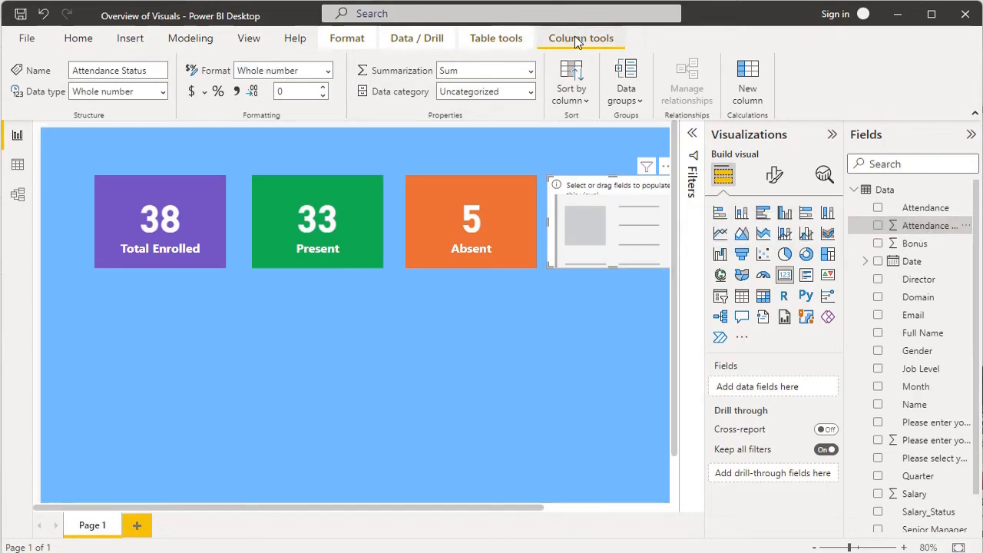
click(328, 70)
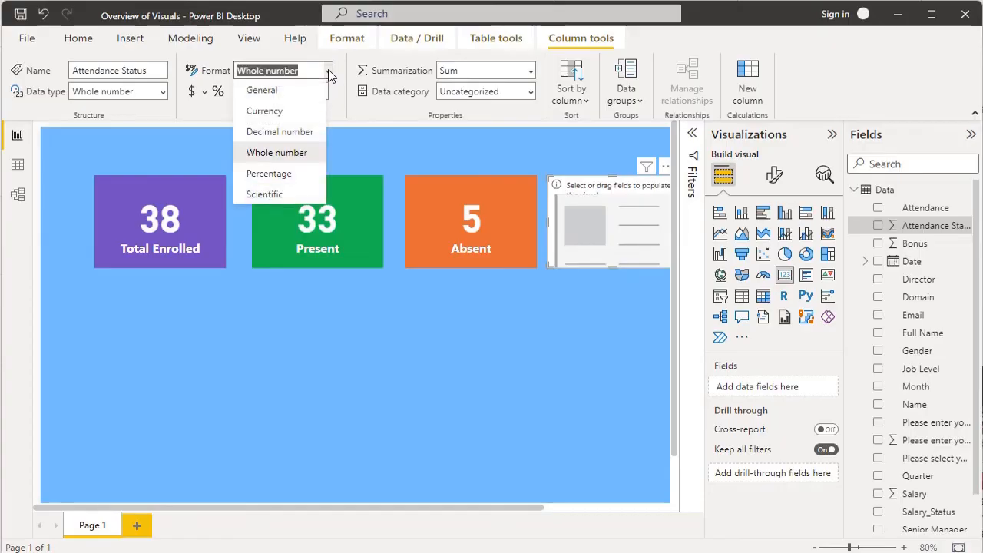
click(286, 178)
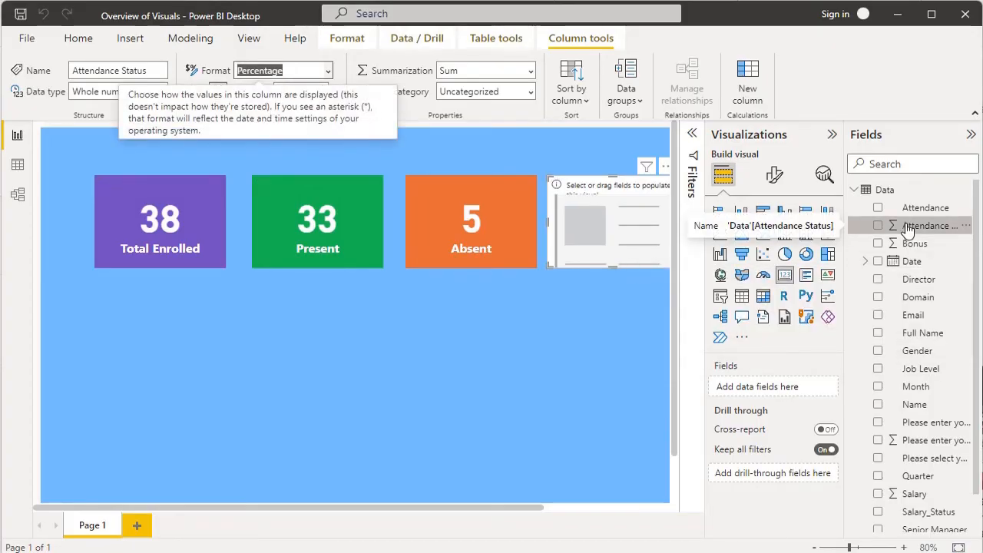
- Add Attendance Status to the empty fourth card and summarize it by Average
drag(907, 230, 725, 388)
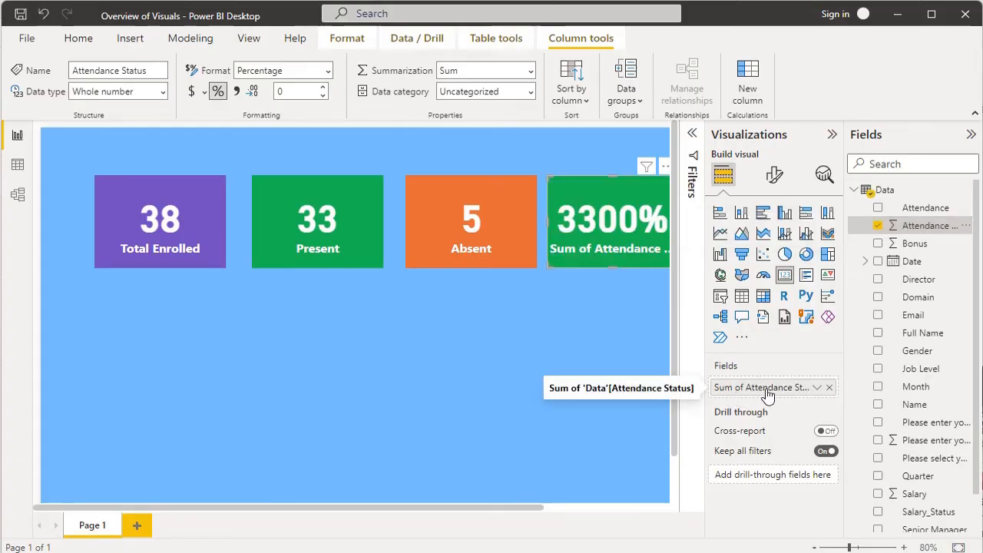
click(817, 388)
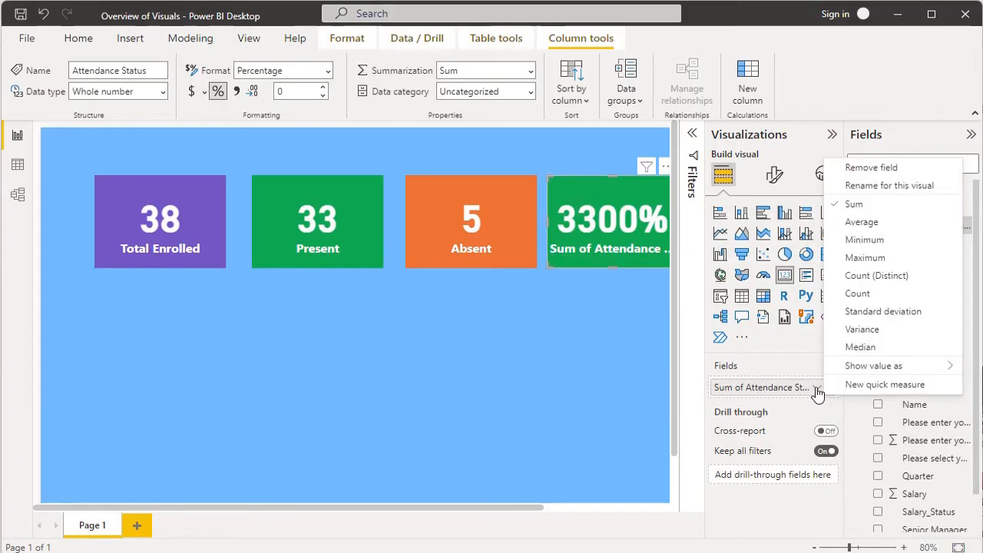
click(863, 222)
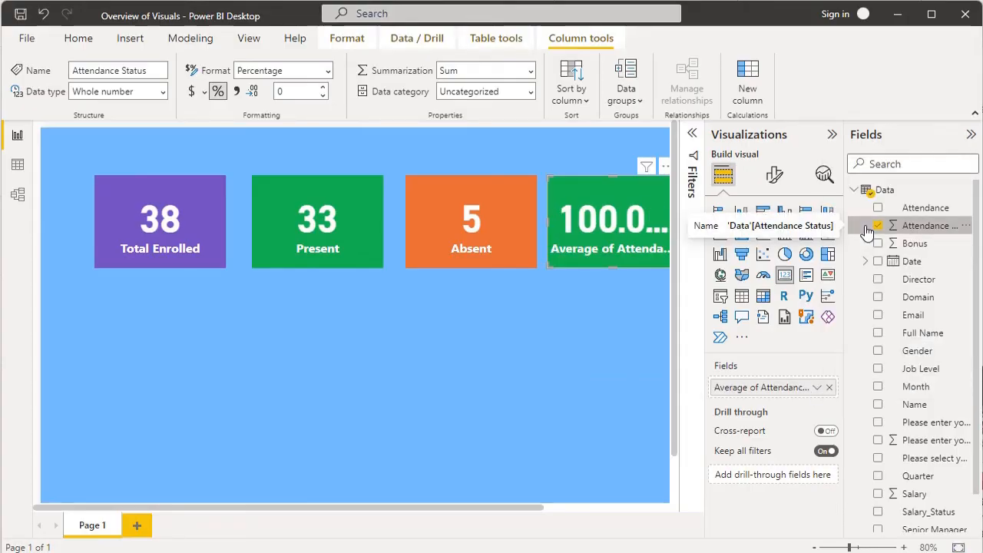
- Change the fourth card's Attendance filter to include all values, and collapse the Filters pane again
click(692, 142)
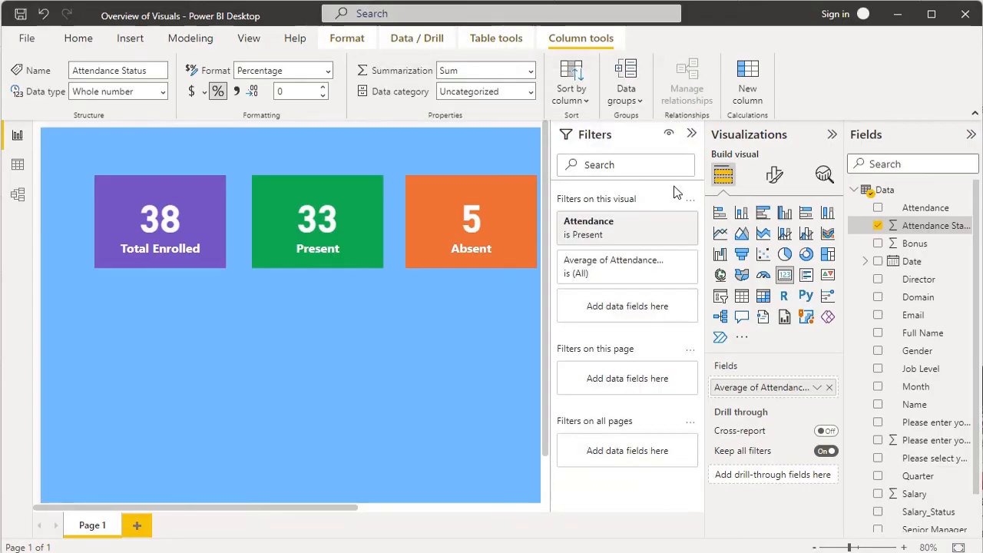
click(651, 223)
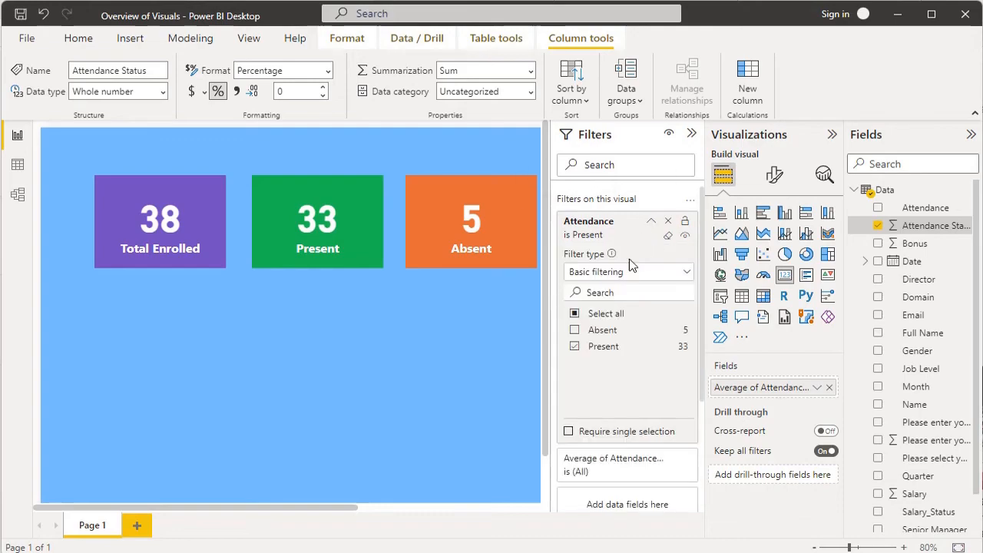
click(576, 316)
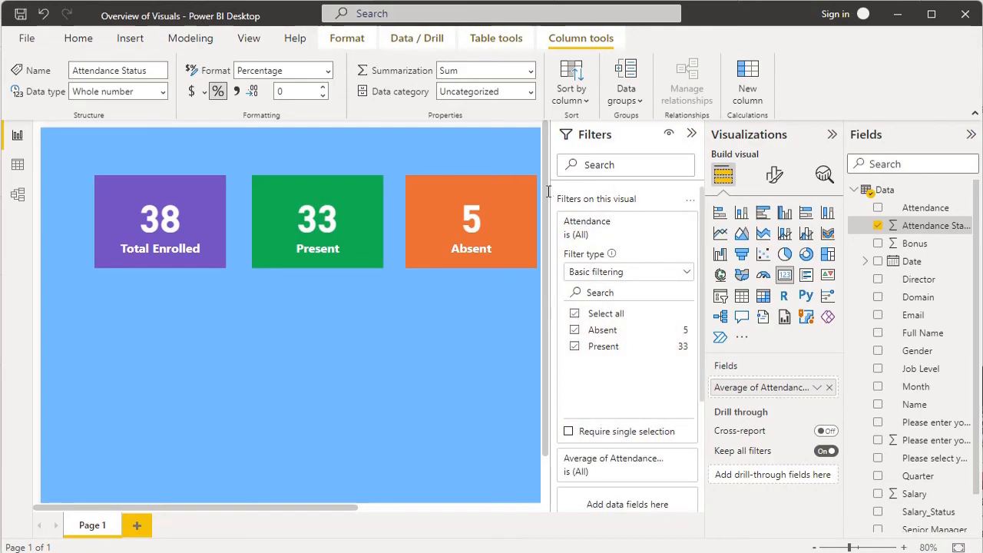
click(691, 136)
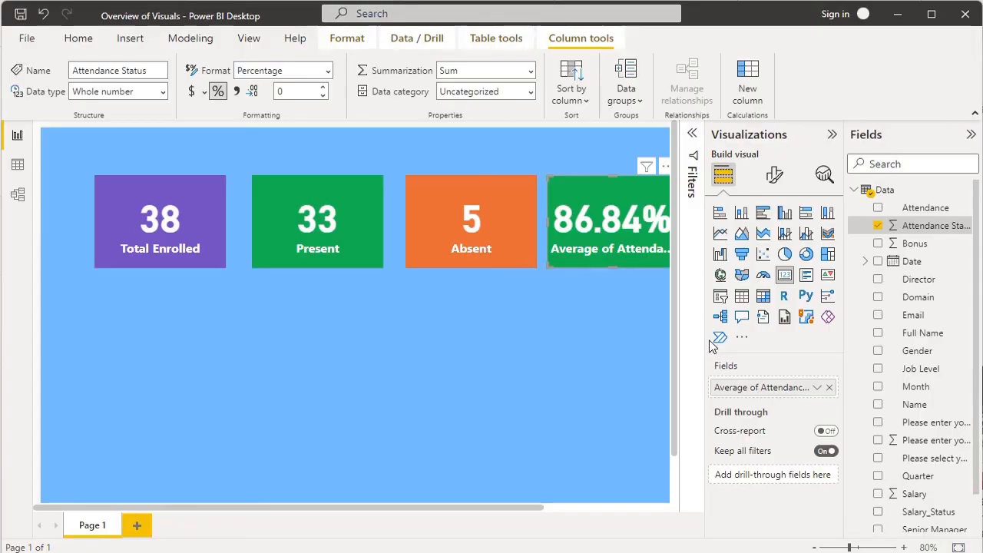
- Rename the fourth card's data field to Average
double_click(763, 388)
text(Average)
key(Return)
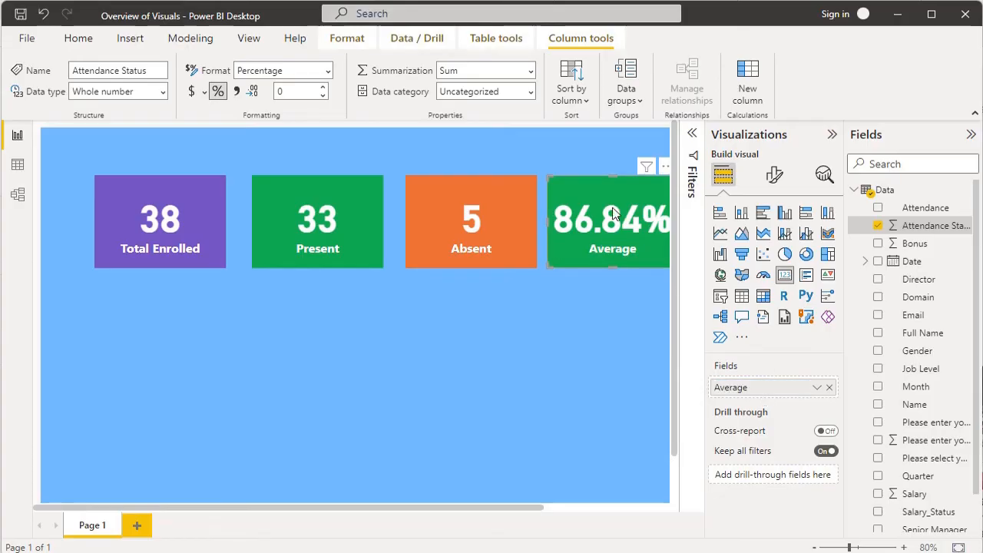
- Change the Average card's background to a custom lighter green, #53DE85, and deselect the card
click(774, 176)
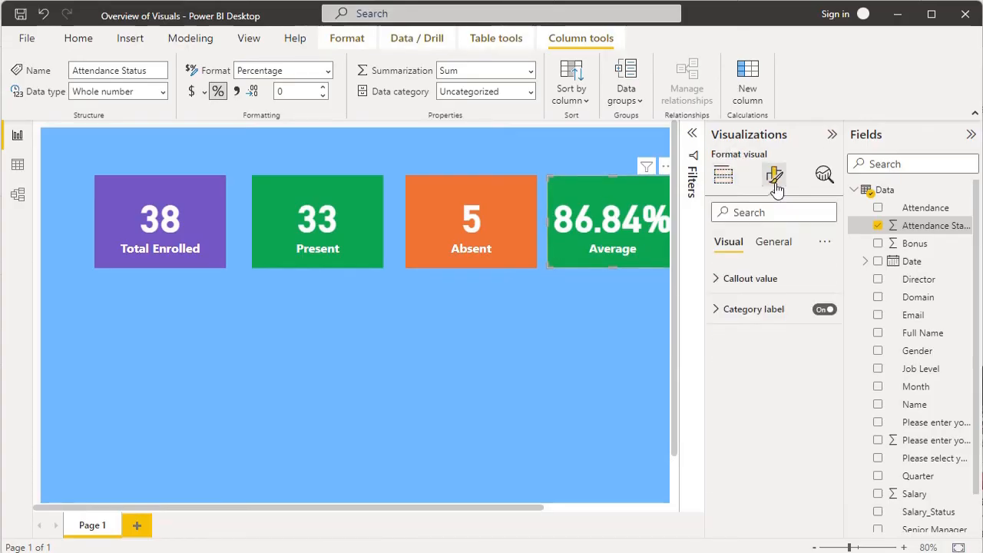
click(768, 244)
click(717, 343)
click(747, 407)
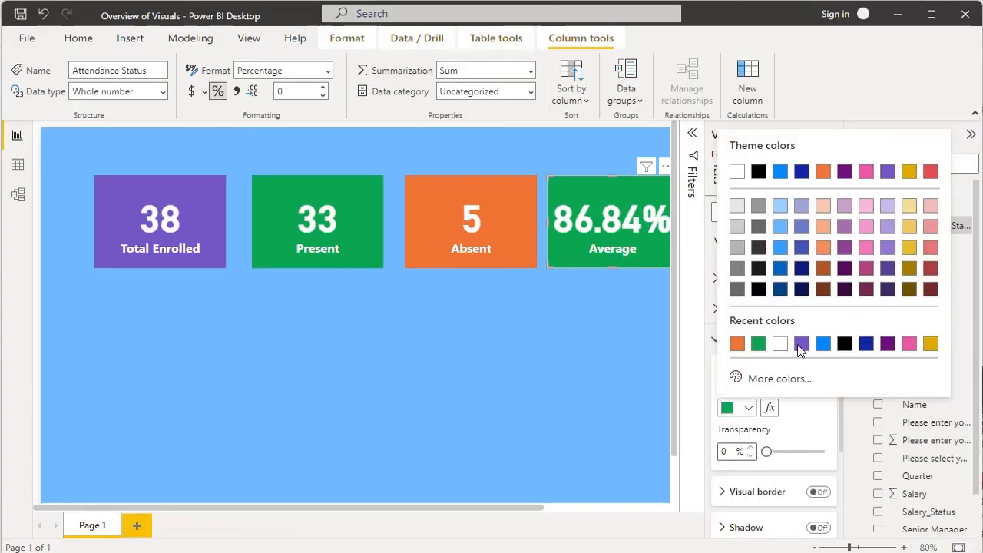
click(768, 378)
drag(897, 165, 860, 165)
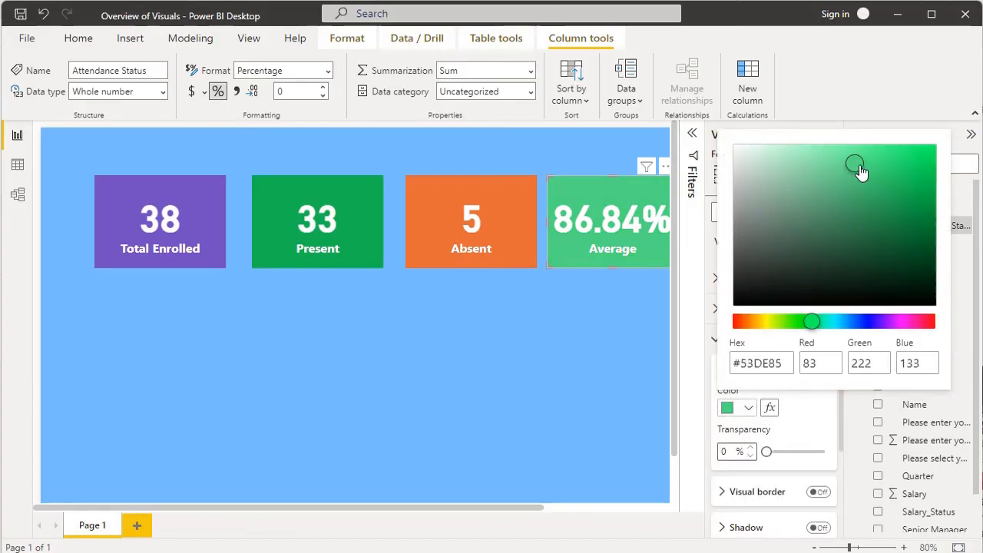
click(620, 307)
click(599, 148)
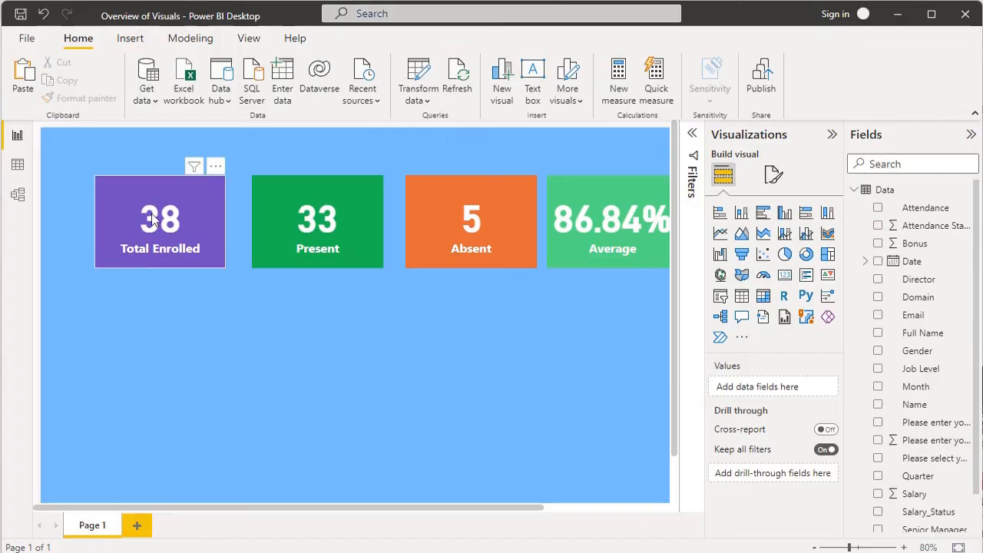